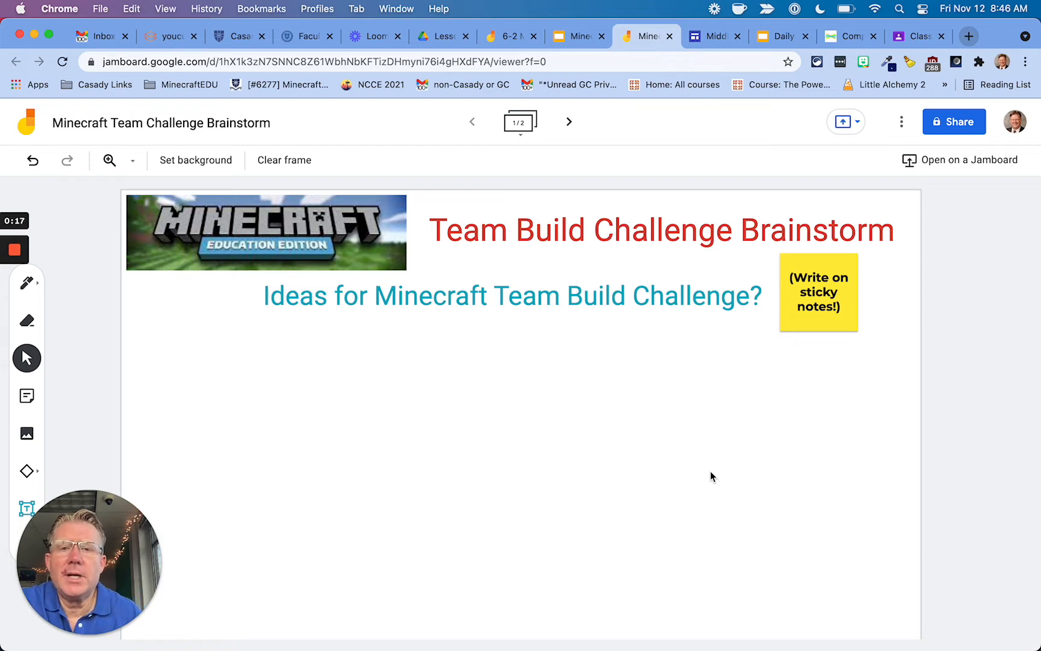
# Inspect frame 1's banner, red title, blue subtitle and sticky note, then advance to frame 2.
pyautogui.click(299, 244)
pyautogui.click(480, 233)
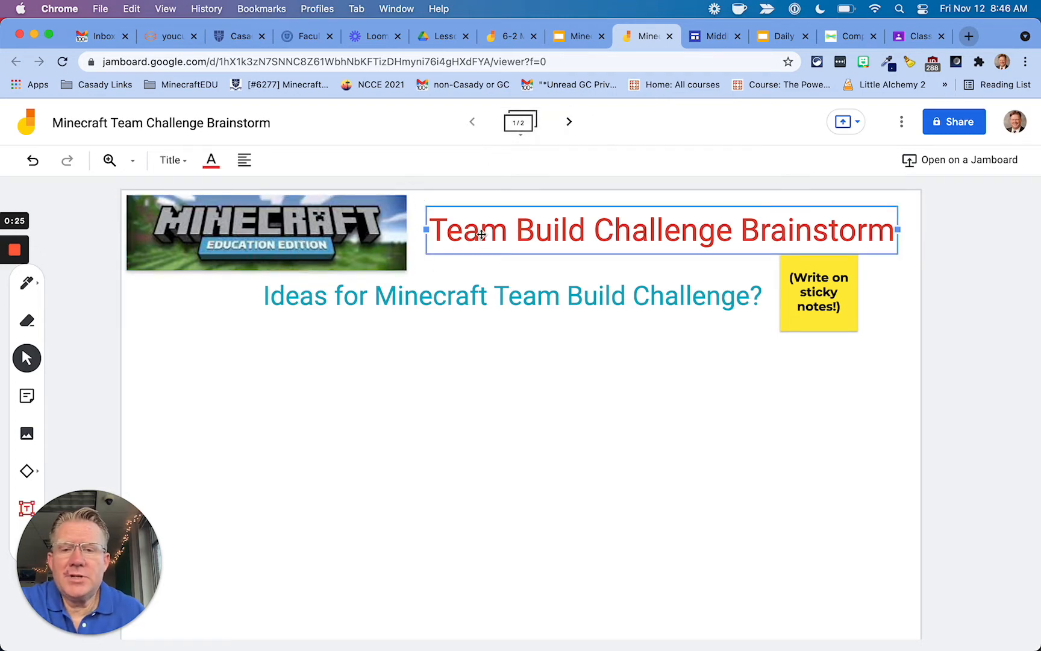
pyautogui.click(491, 308)
pyautogui.click(804, 312)
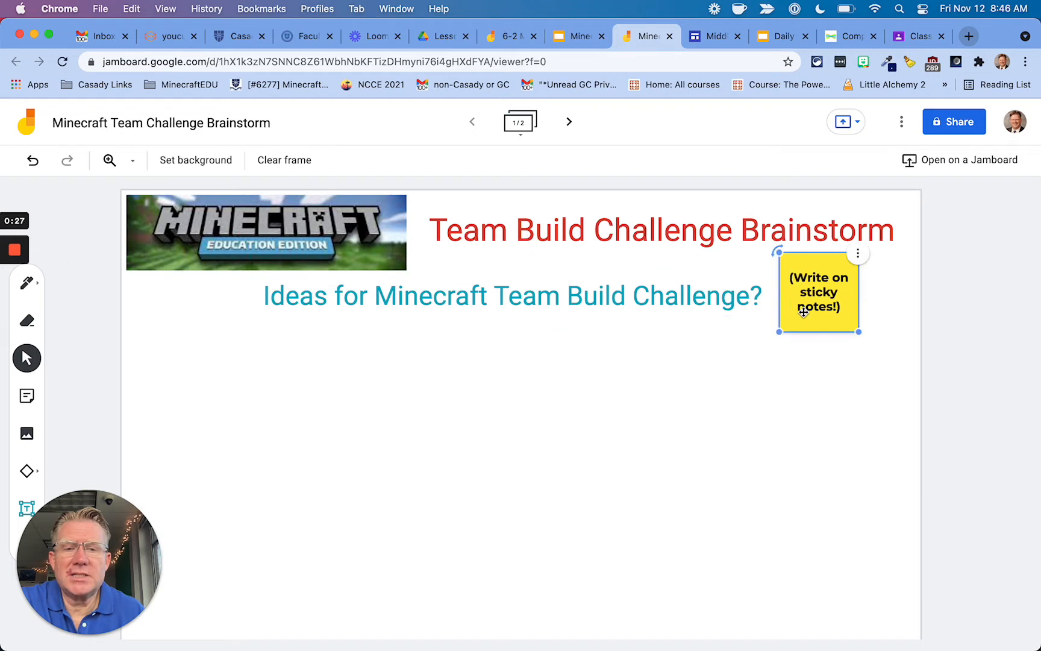
pyautogui.click(572, 128)
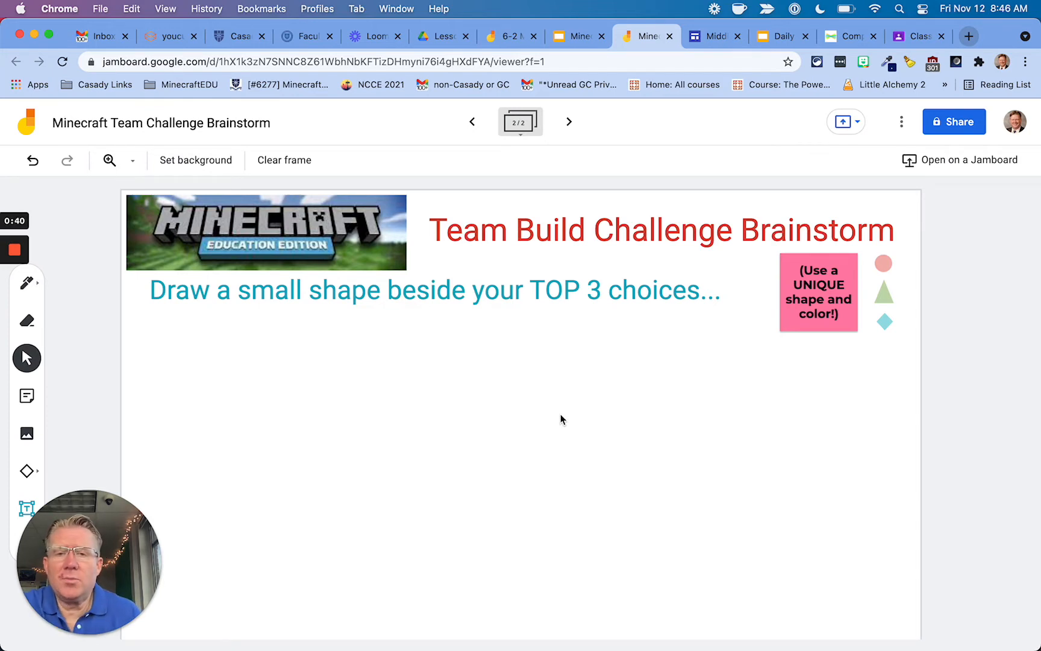
# Duplicate frame 2 from the frame bar to create a third frame.
pyautogui.click(519, 126)
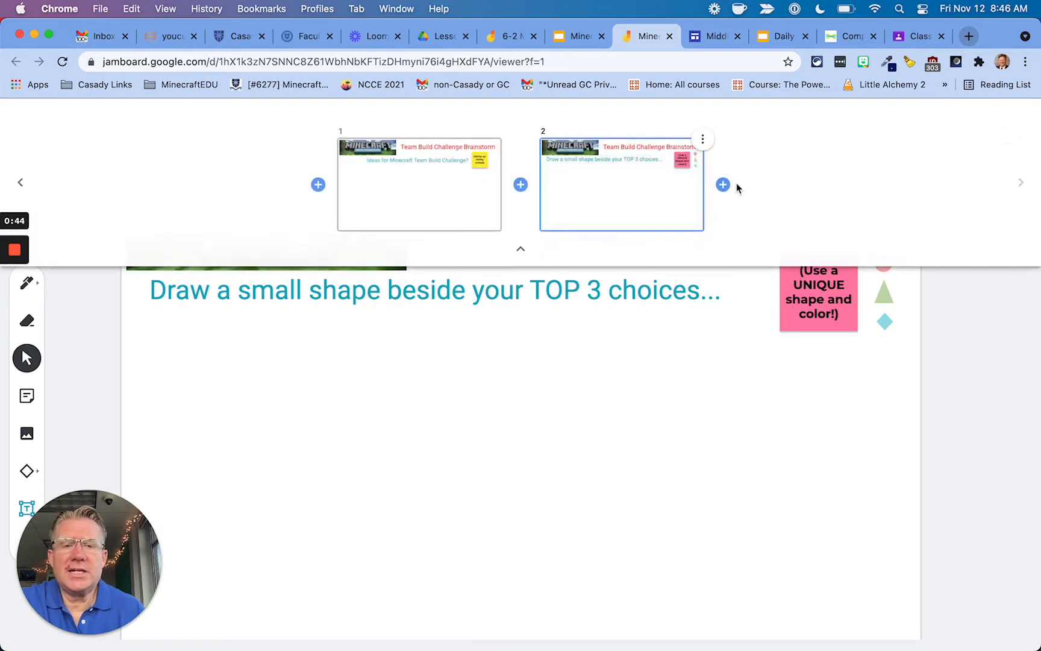
pyautogui.click(520, 249)
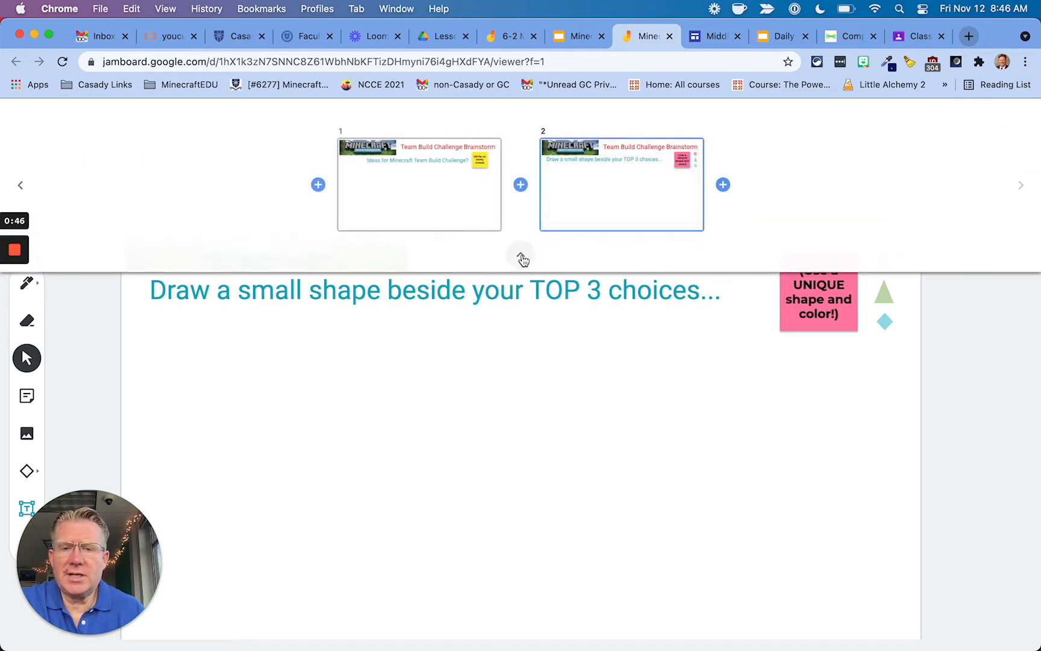
pyautogui.click(520, 126)
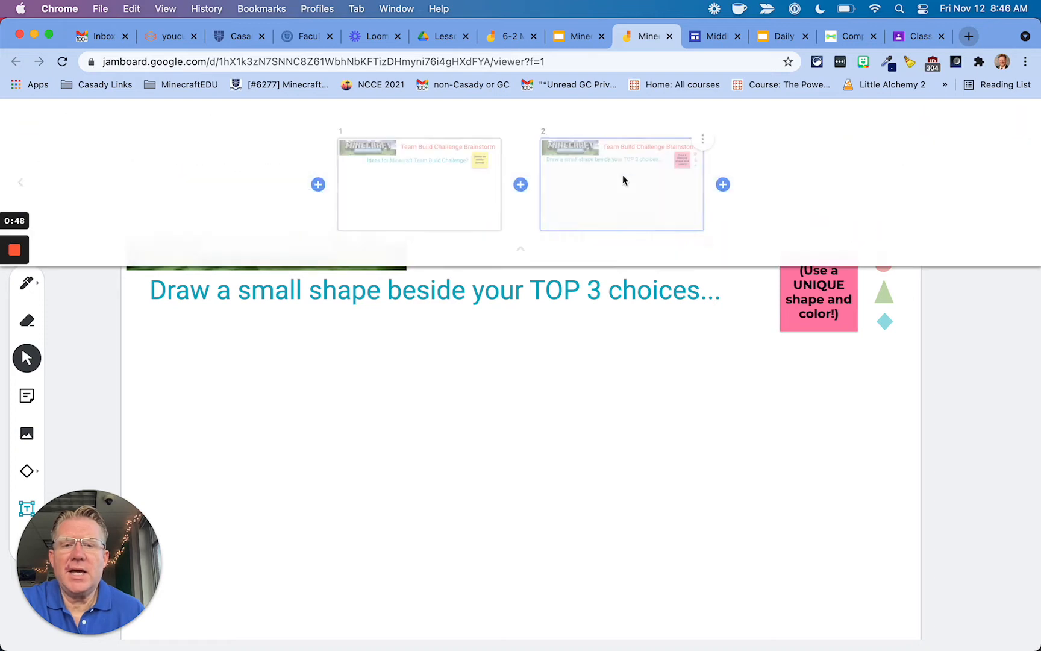
pyautogui.click(702, 140)
pyautogui.click(701, 145)
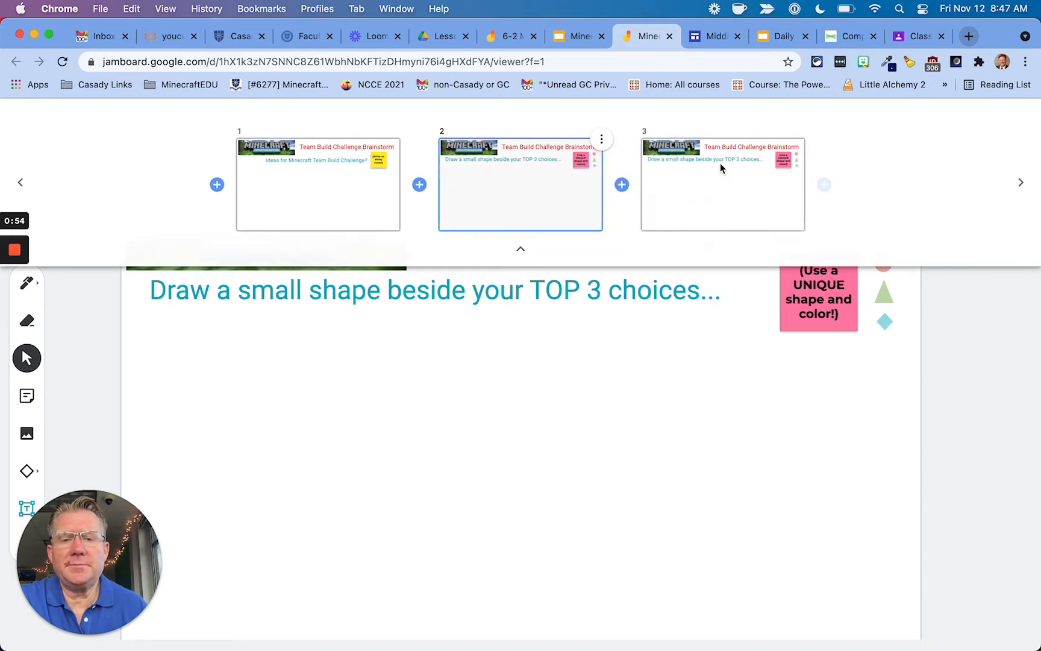
pyautogui.click(521, 249)
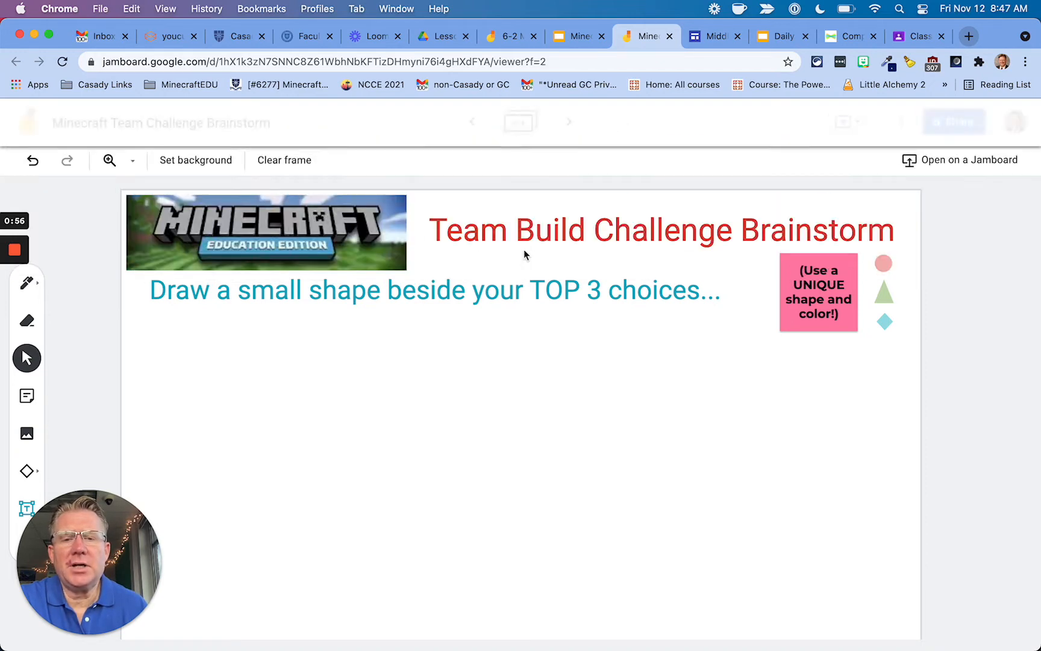
# Retitle the new frame 'Team Assignments' and centre-align the title.
pyautogui.click(546, 235)
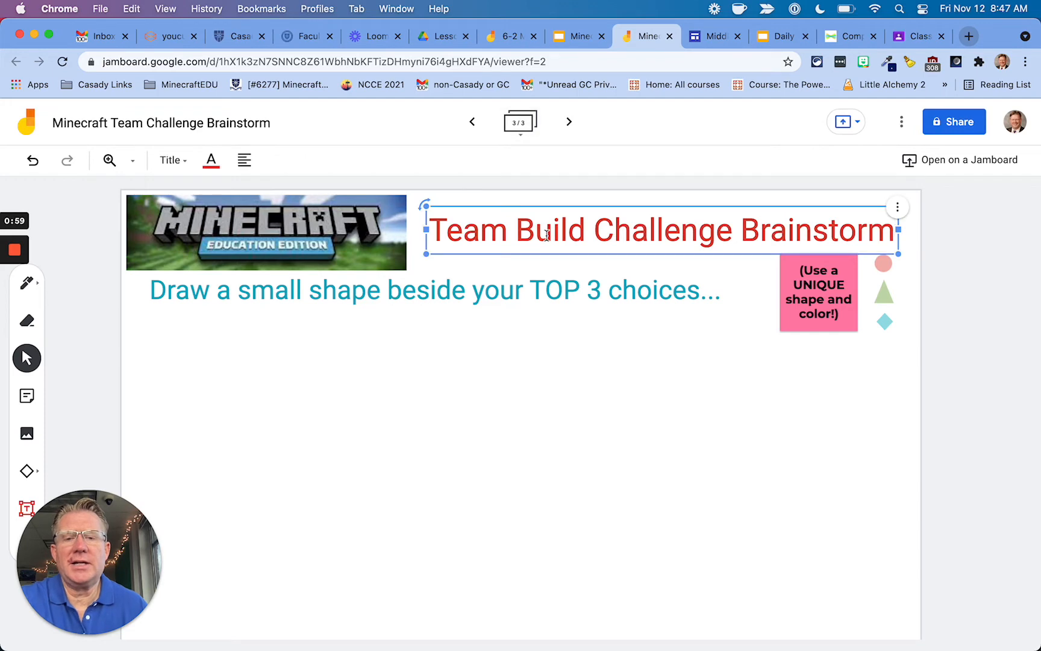
pyautogui.tripleClick(547, 235)
pyautogui.write('Tea')
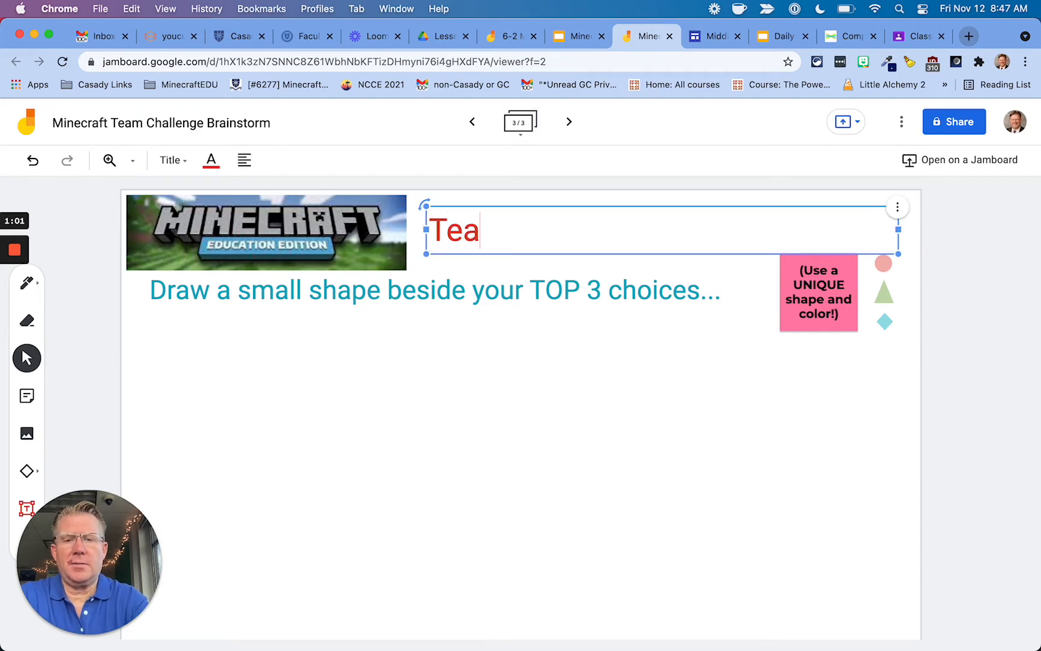
pyautogui.write('m Assignments')
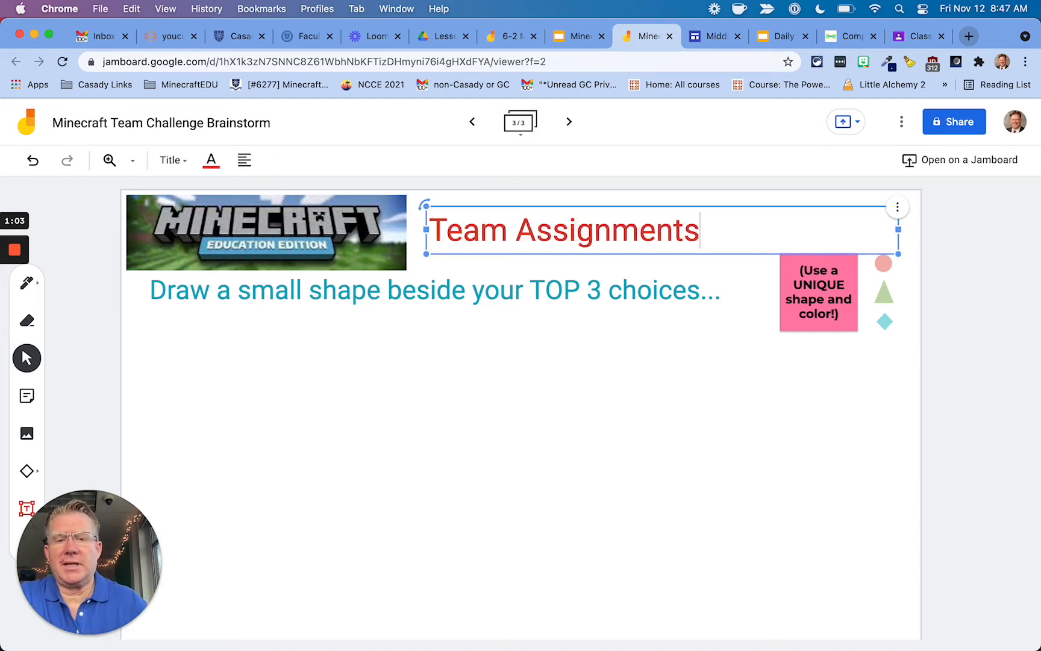
pyautogui.click(244, 160)
pyautogui.click(276, 192)
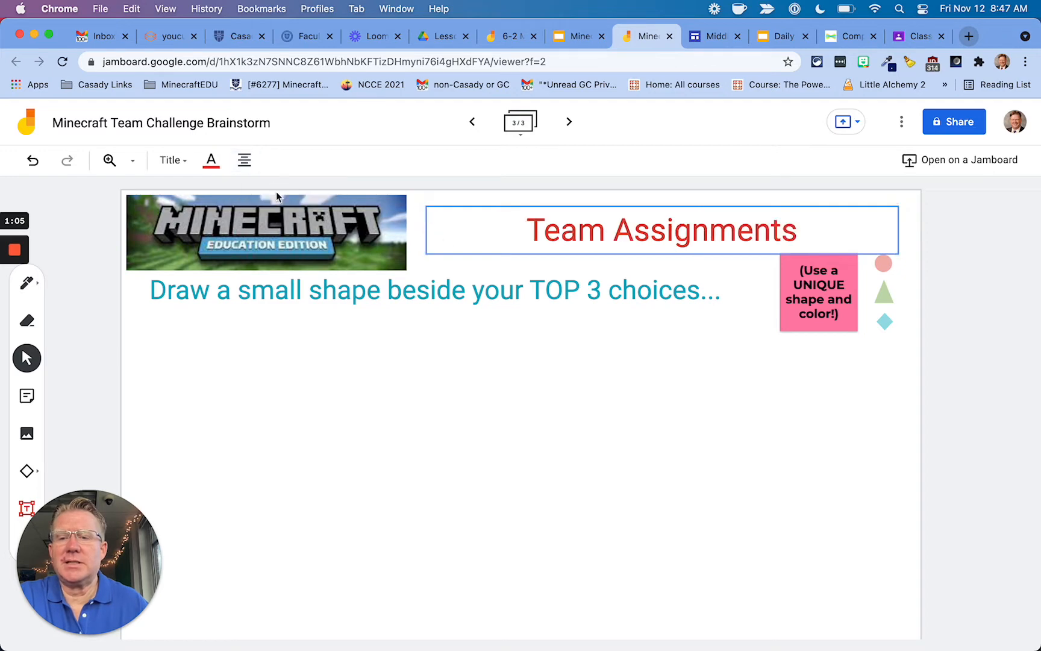
# Keep the pink sticky note and delete the coloured shapes.
pyautogui.click(795, 301)
pyautogui.press('Delete')
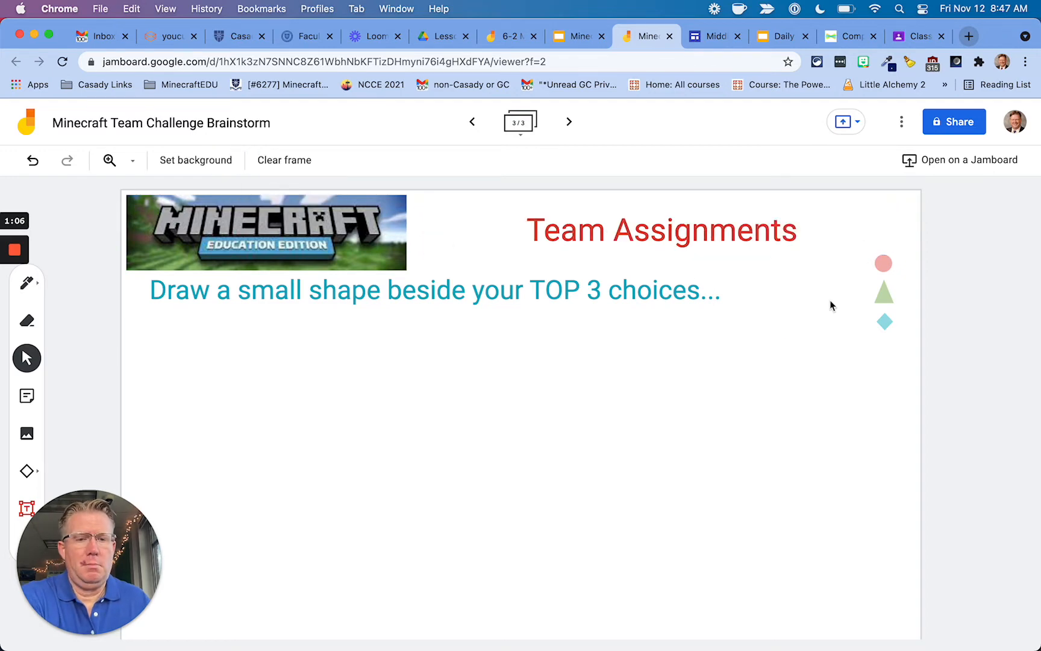
pyautogui.press('super+z')
pyautogui.click(883, 263)
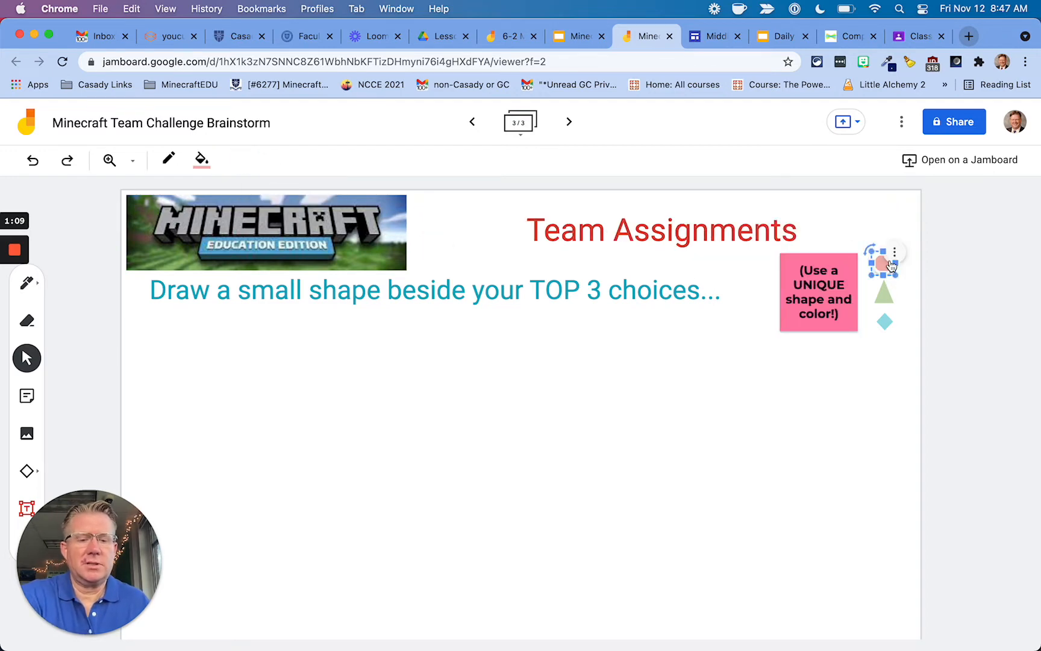
pyautogui.press('Delete')
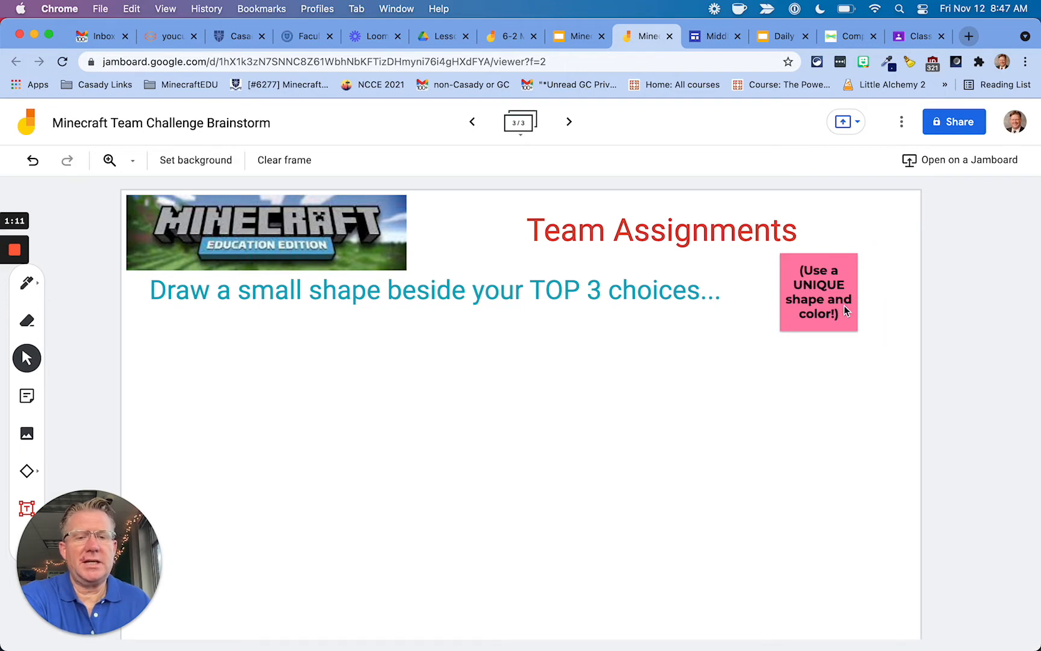
# Change the sticky note's text to 'Add your name with a sticky note!' and make it green.
pyautogui.doubleClick(822, 304)
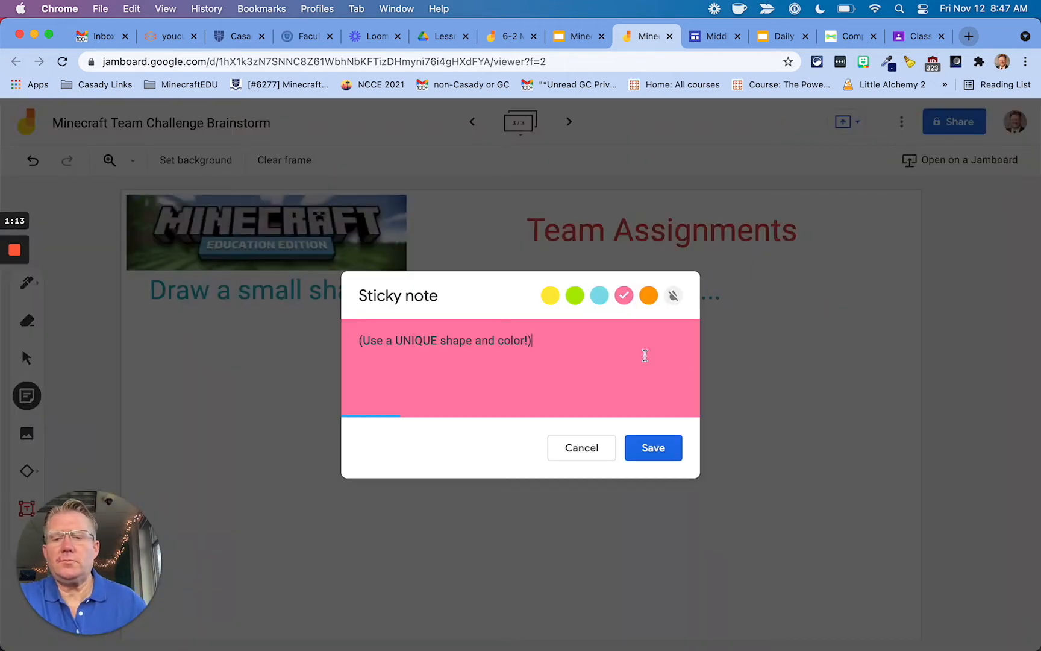
pyautogui.moveTo(359, 340); pyautogui.dragTo(528, 341)
pyautogui.write('Add your name wit')
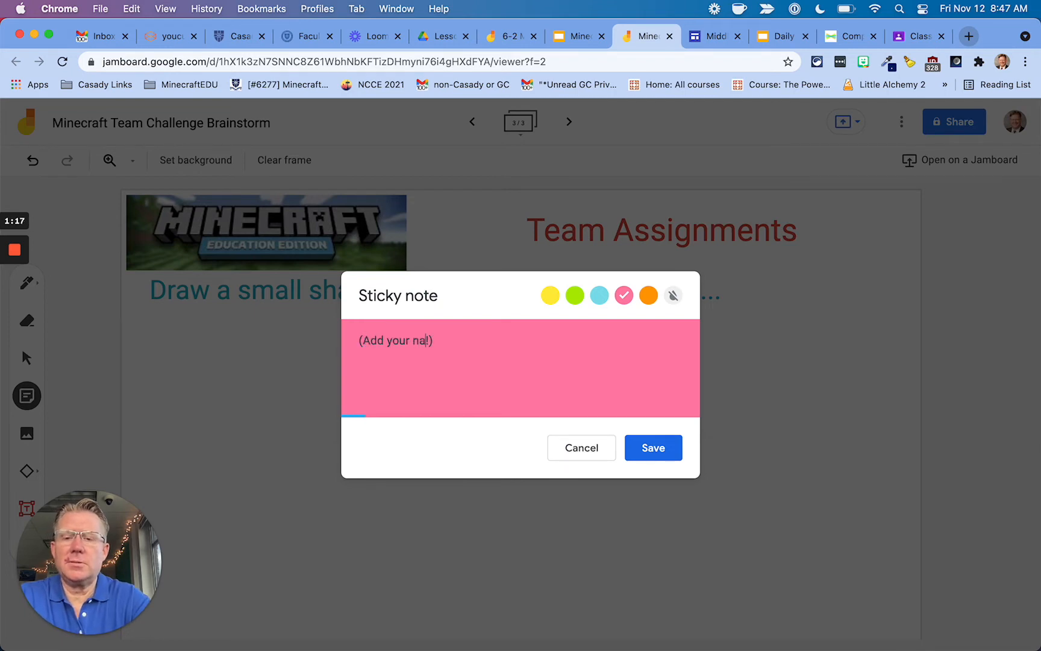
pyautogui.write('h a sticky note')
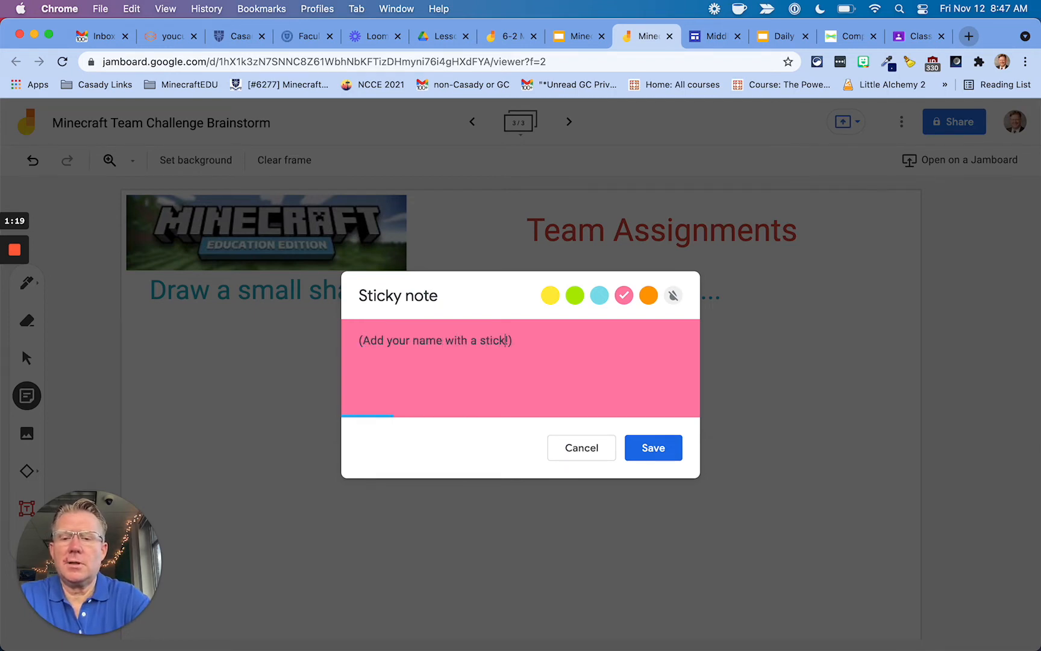
pyautogui.write('!')
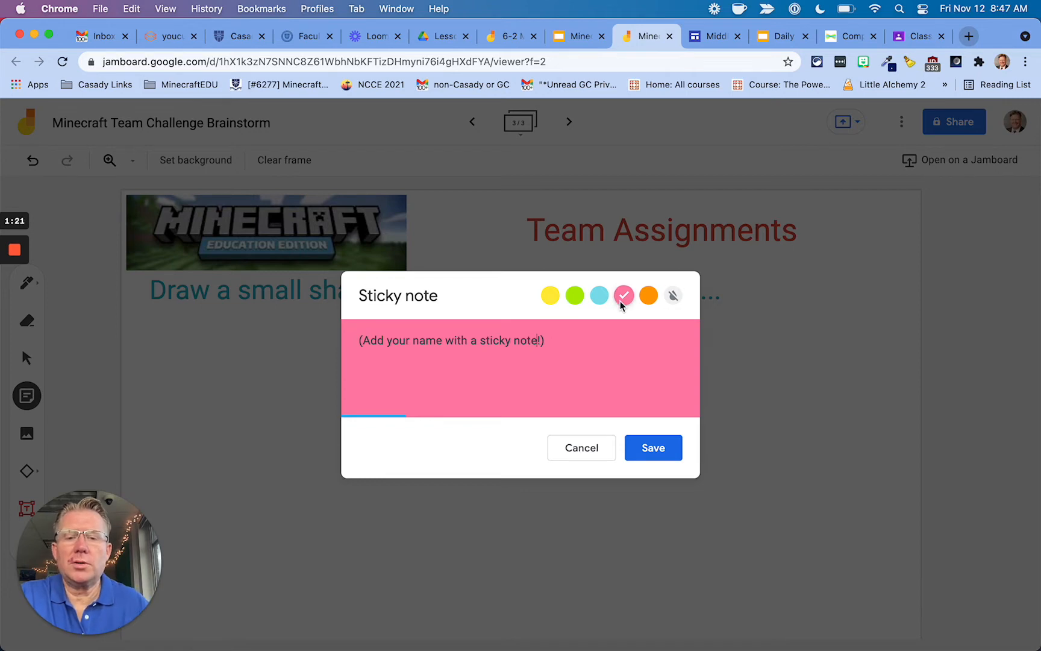
pyautogui.click(648, 295)
pyautogui.click(575, 295)
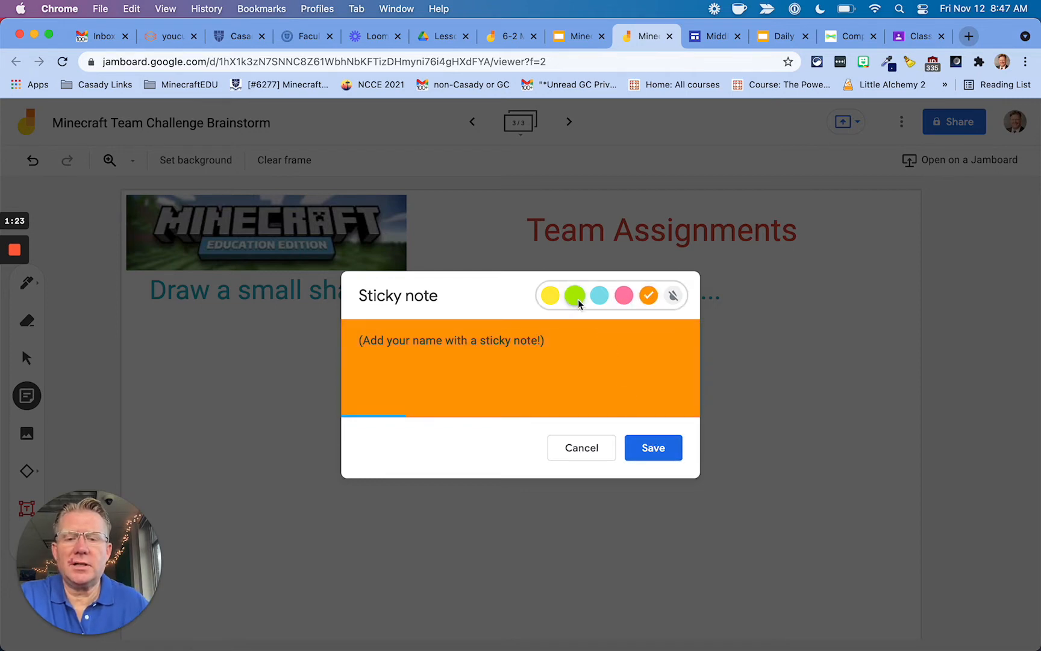
pyautogui.click(660, 452)
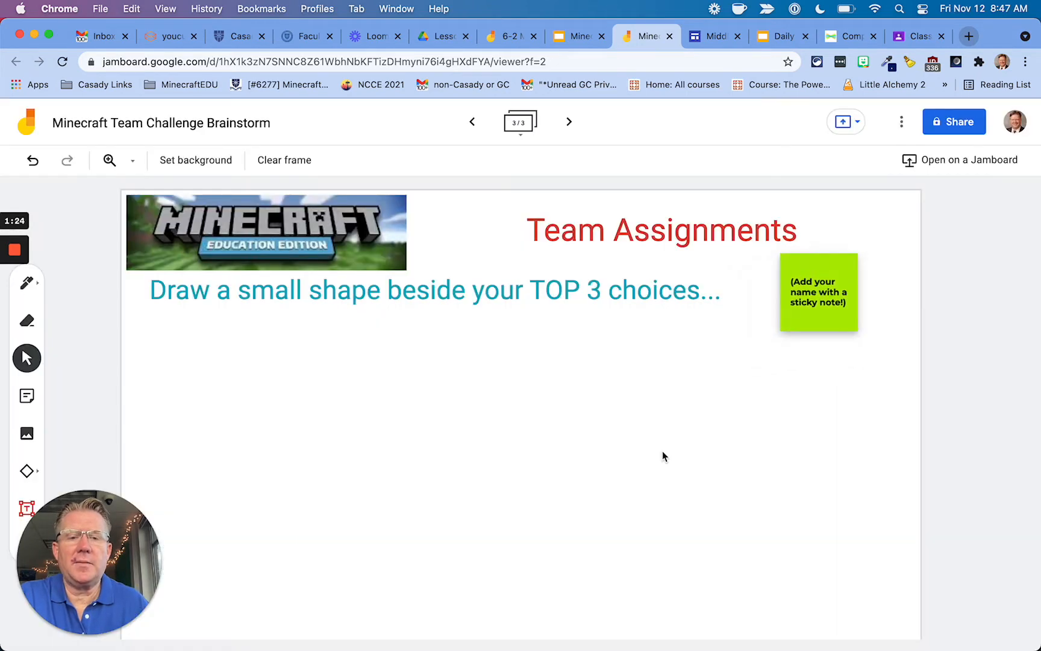
pyautogui.click(662, 239)
# Colour the Team Assignments title green and replace the instruction text with 'Team 1'.
pyautogui.click(211, 160)
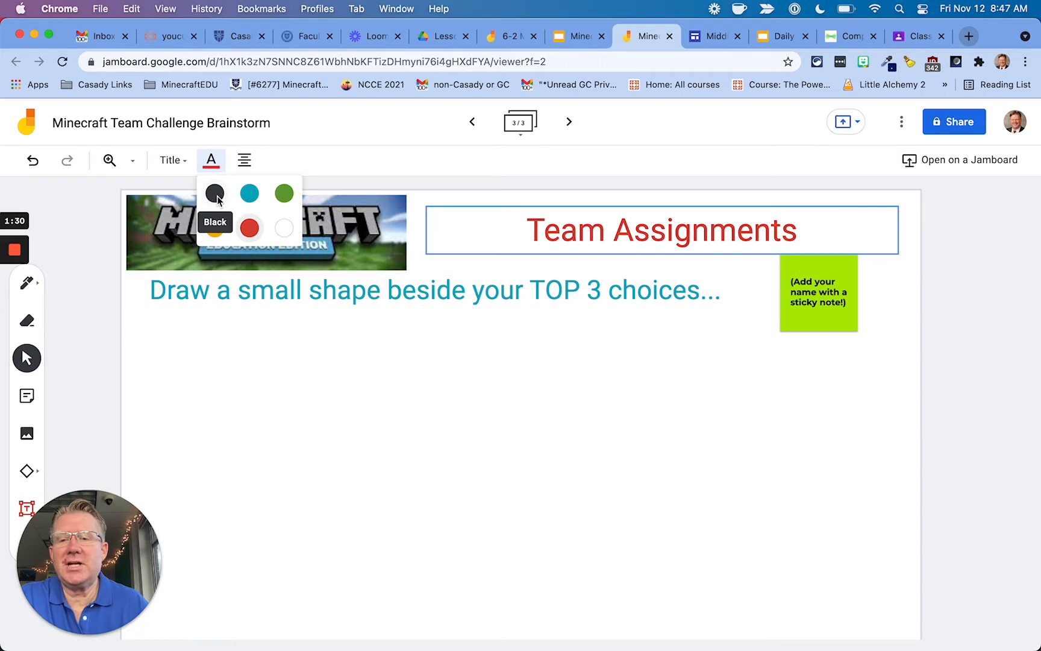
pyautogui.click(282, 193)
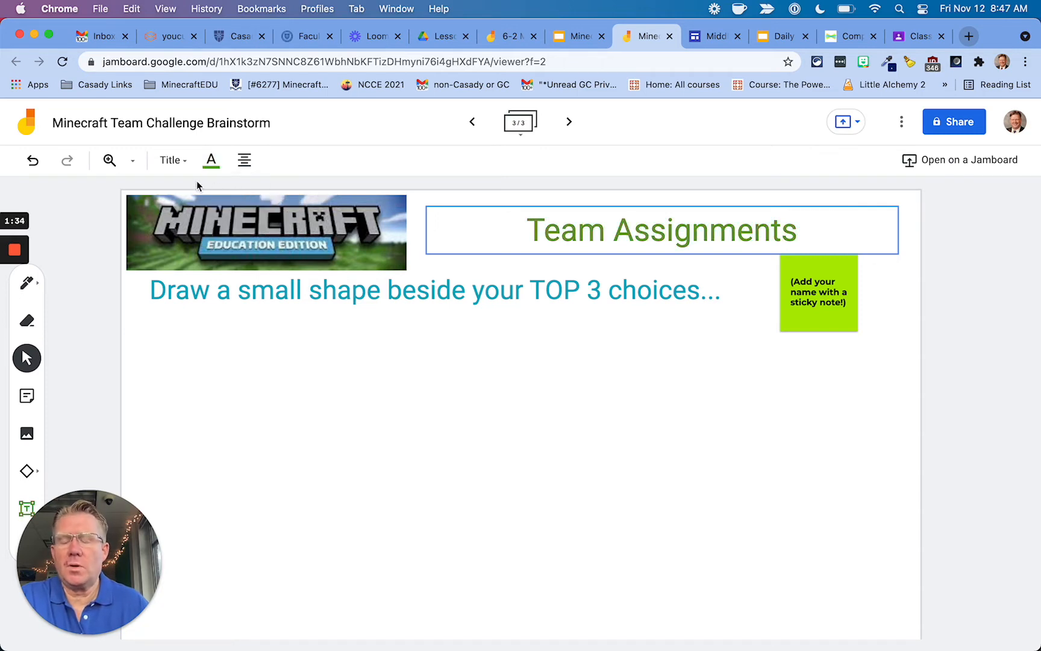
pyautogui.click(355, 295)
pyautogui.doubleClick(355, 295)
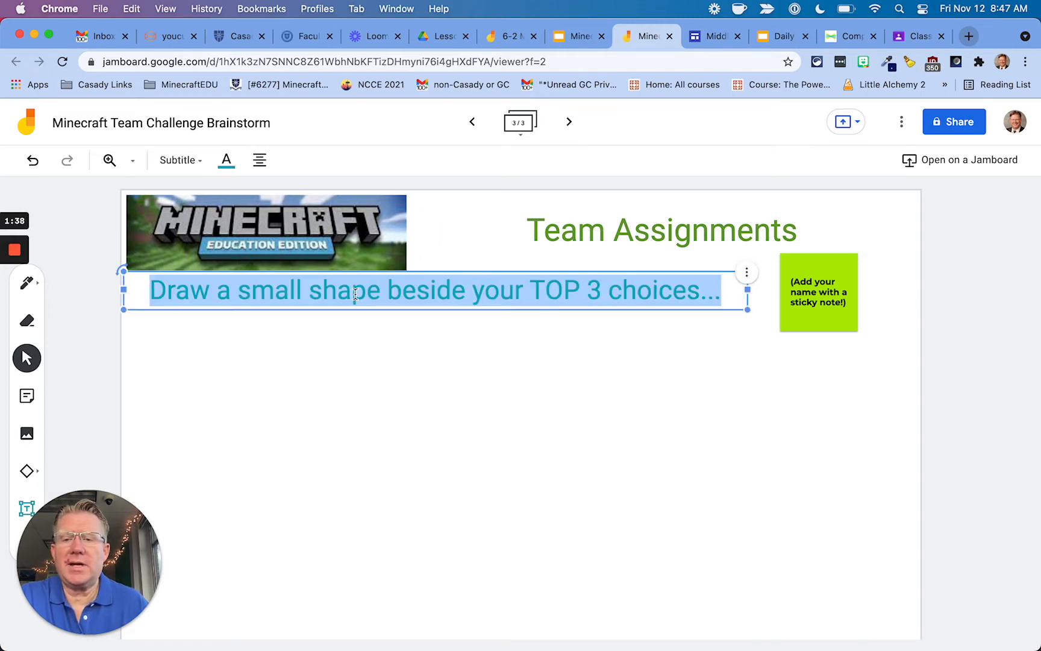
pyautogui.write('Team 1')
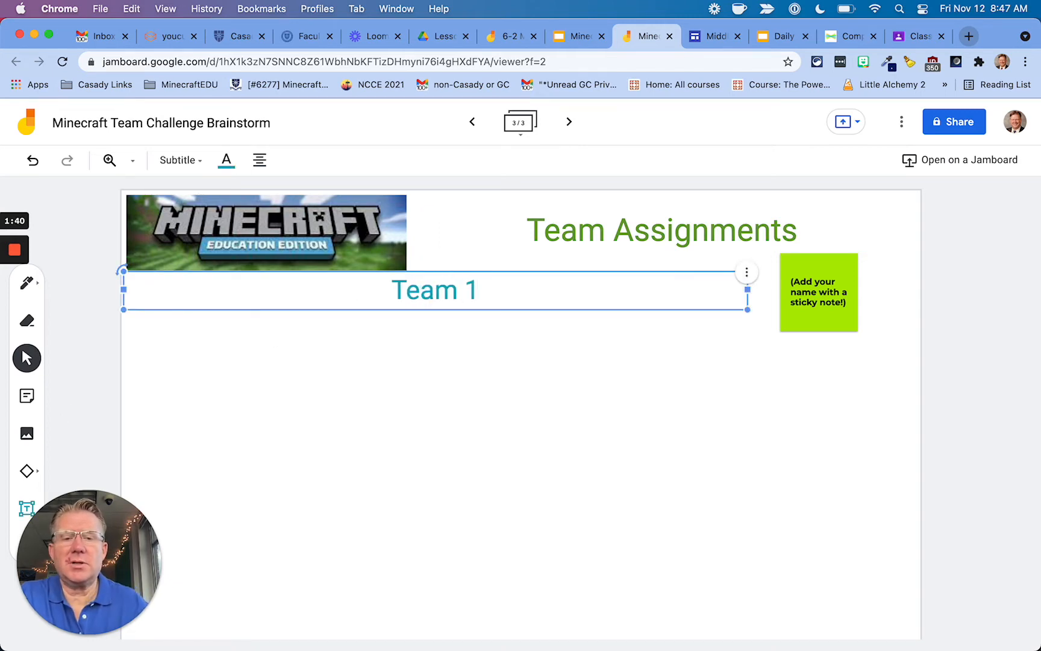
# Narrow the Team 1 and title boxes, reposition the title, and move the sticky note top-right.
pyautogui.moveTo(748, 291); pyautogui.dragTo(303, 291)
pyautogui.click(594, 238)
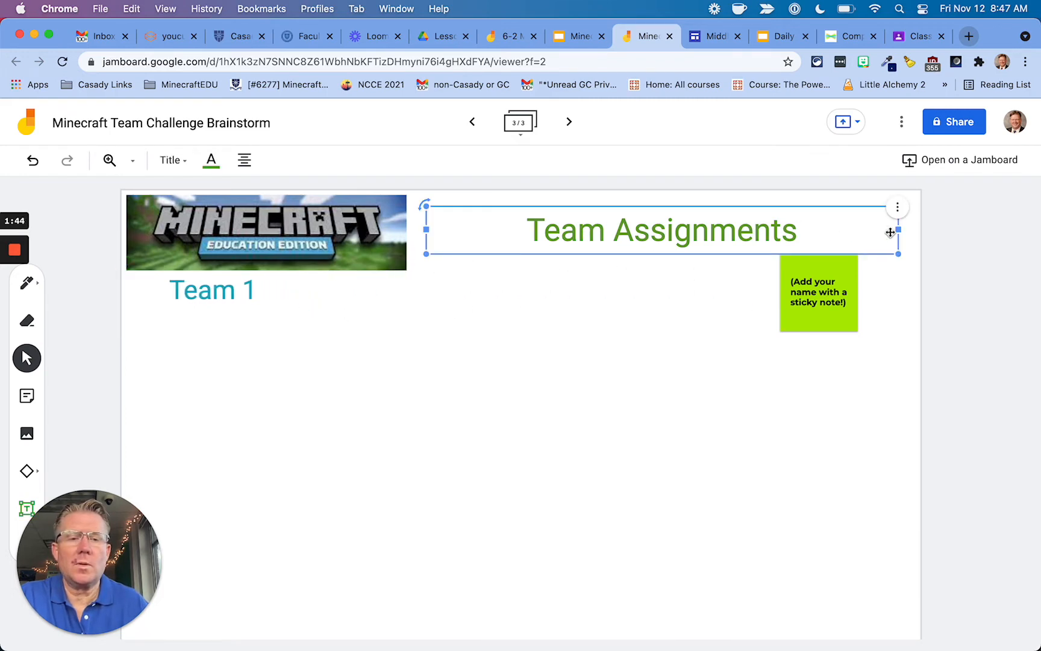
pyautogui.moveTo(898, 229); pyautogui.dragTo(744, 229)
pyautogui.moveTo(671, 239); pyautogui.dragTo(660, 233)
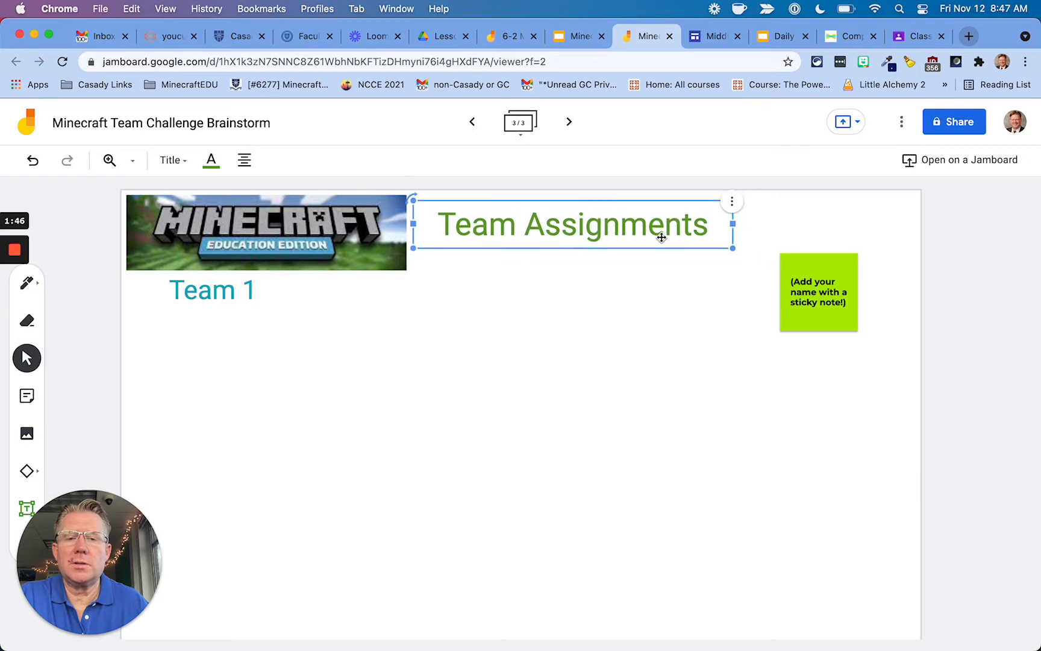
pyautogui.moveTo(839, 303); pyautogui.dragTo(889, 242)
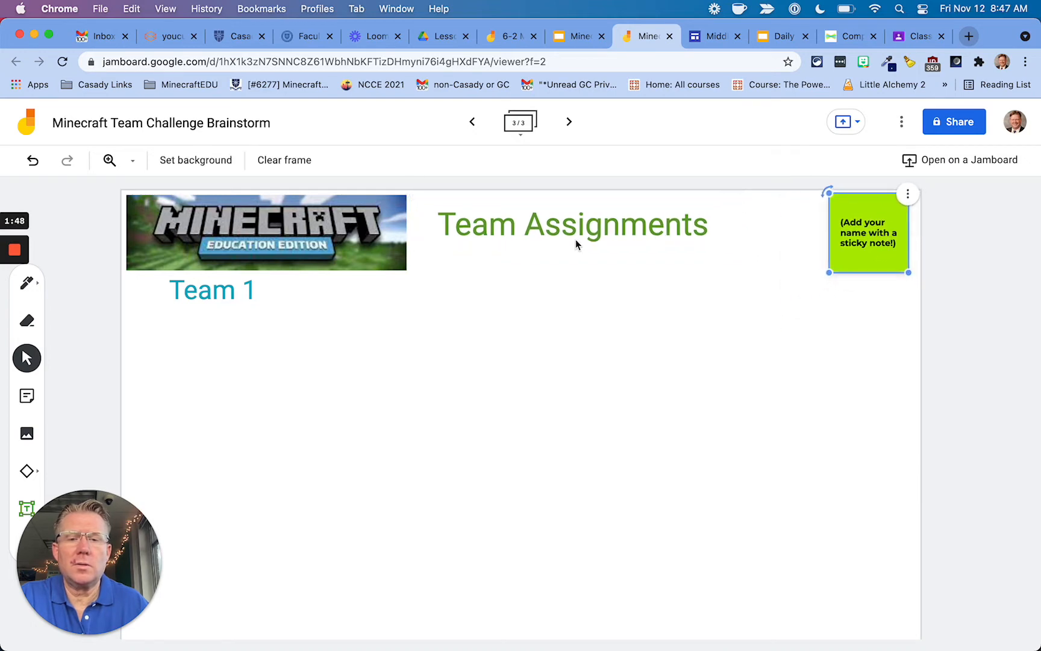
pyautogui.moveTo(597, 229); pyautogui.dragTo(647, 243)
# Duplicate the Team 1 heading beside it and change it to 'Team 2'.
pyautogui.click(227, 290)
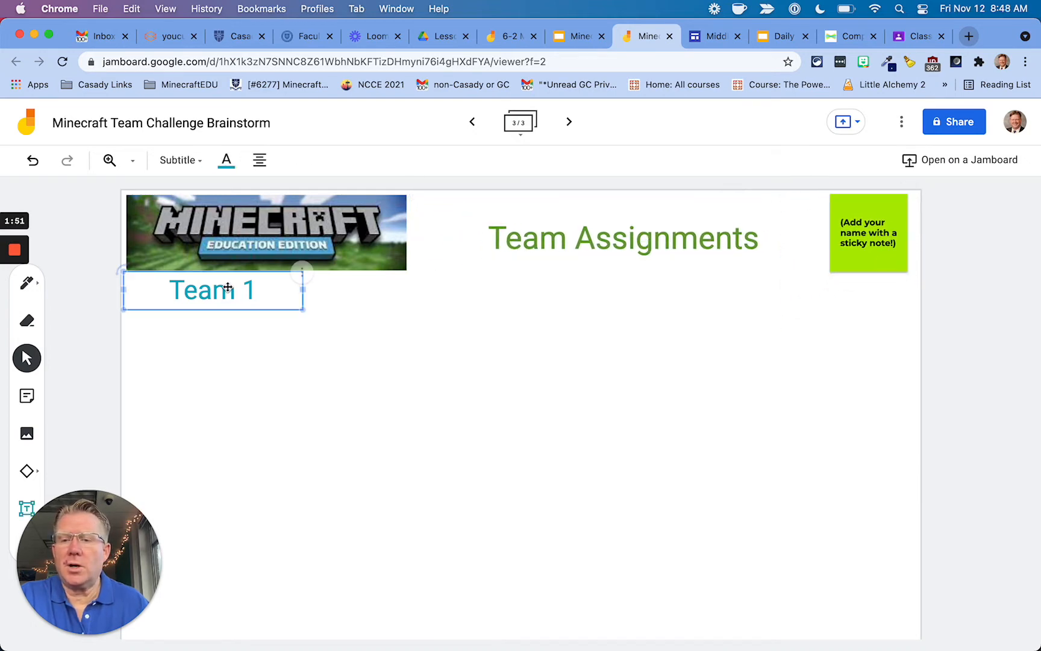
pyautogui.click(302, 272)
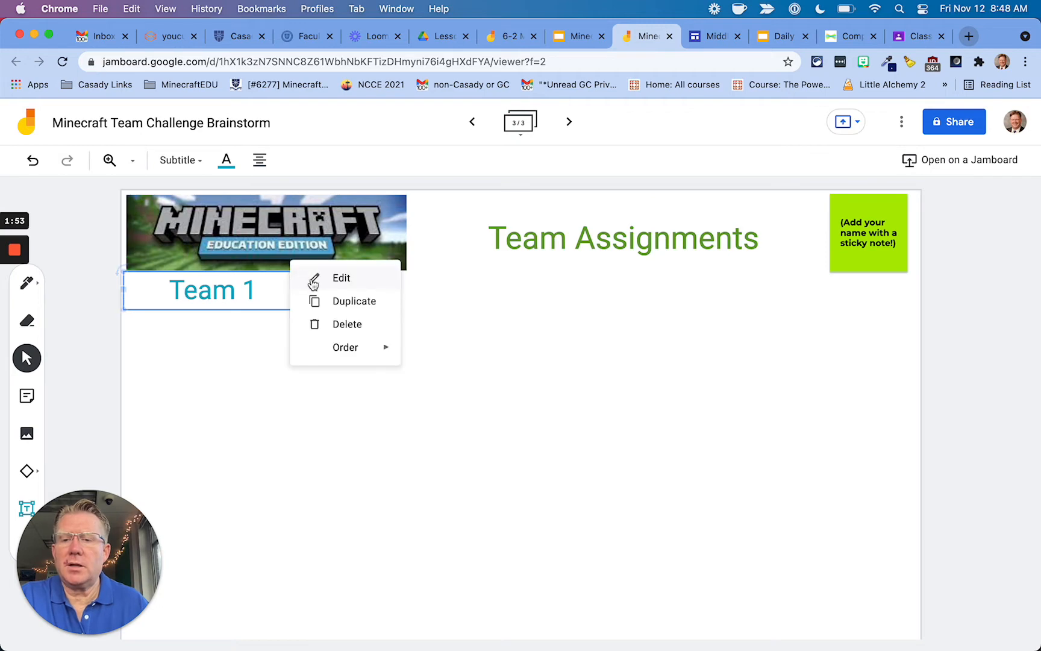
pyautogui.click(335, 301)
pyautogui.moveTo(305, 304); pyautogui.dragTo(464, 291)
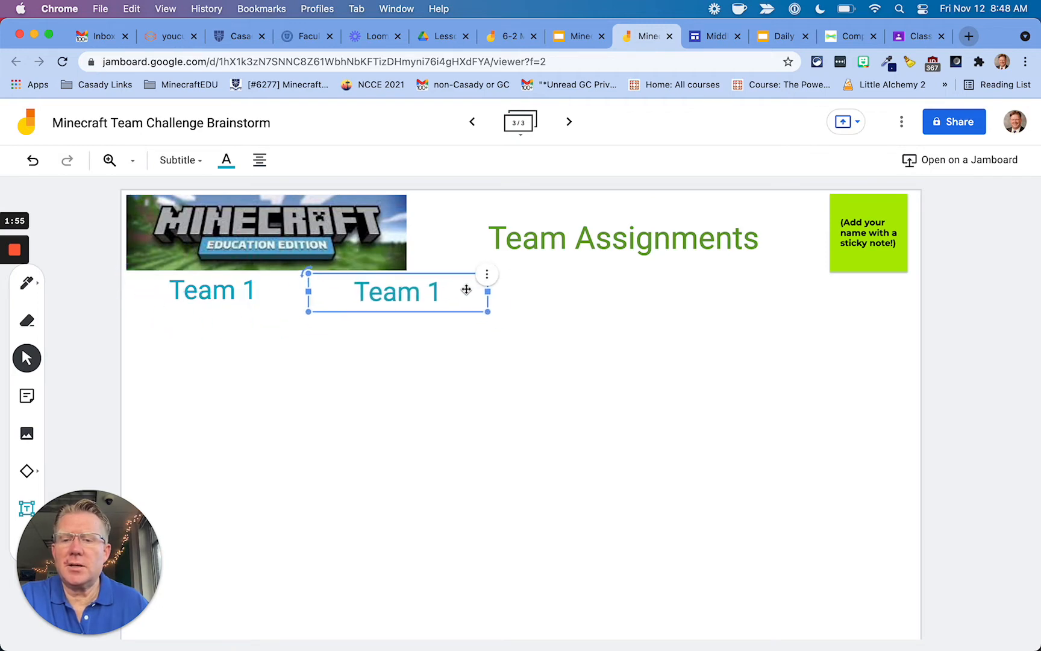
pyautogui.press('BackSpace')
pyautogui.write('2')
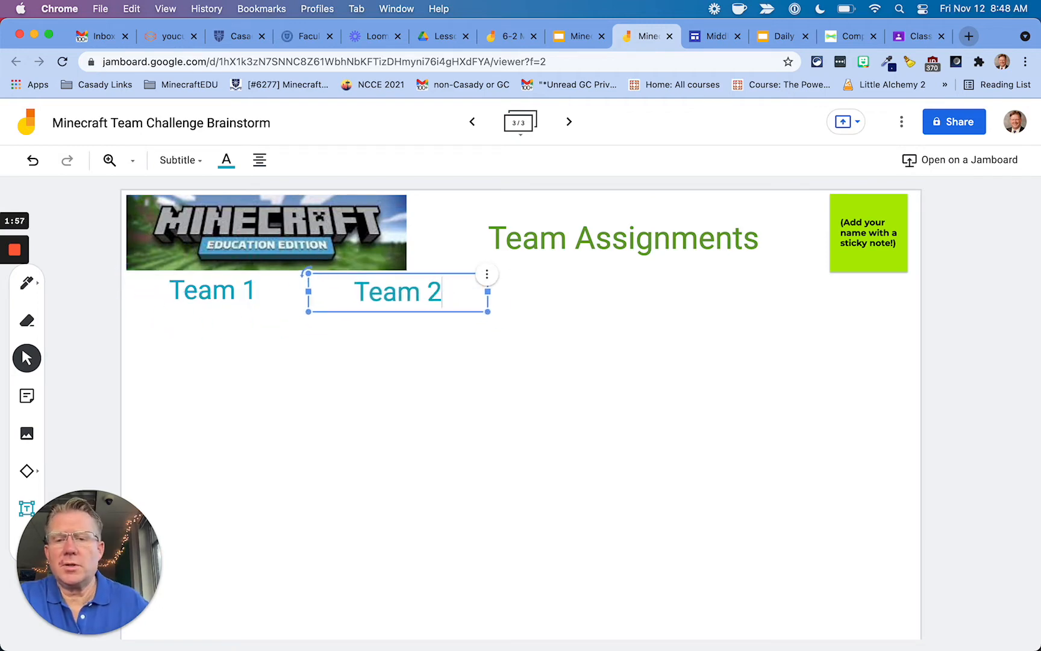
pyautogui.click(381, 337)
# Duplicate Team 2 to its right as 'Team 3' and level it with the row.
pyautogui.click(392, 306)
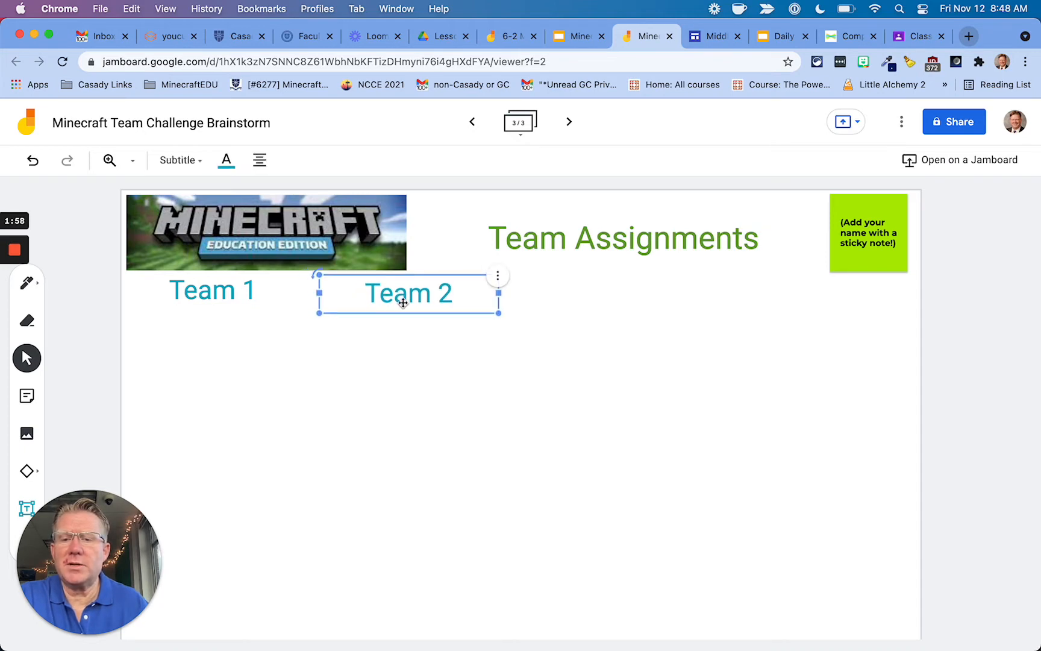
pyautogui.click(500, 276)
pyautogui.click(518, 299)
pyautogui.moveTo(469, 306); pyautogui.dragTo(638, 295)
pyautogui.click(638, 295)
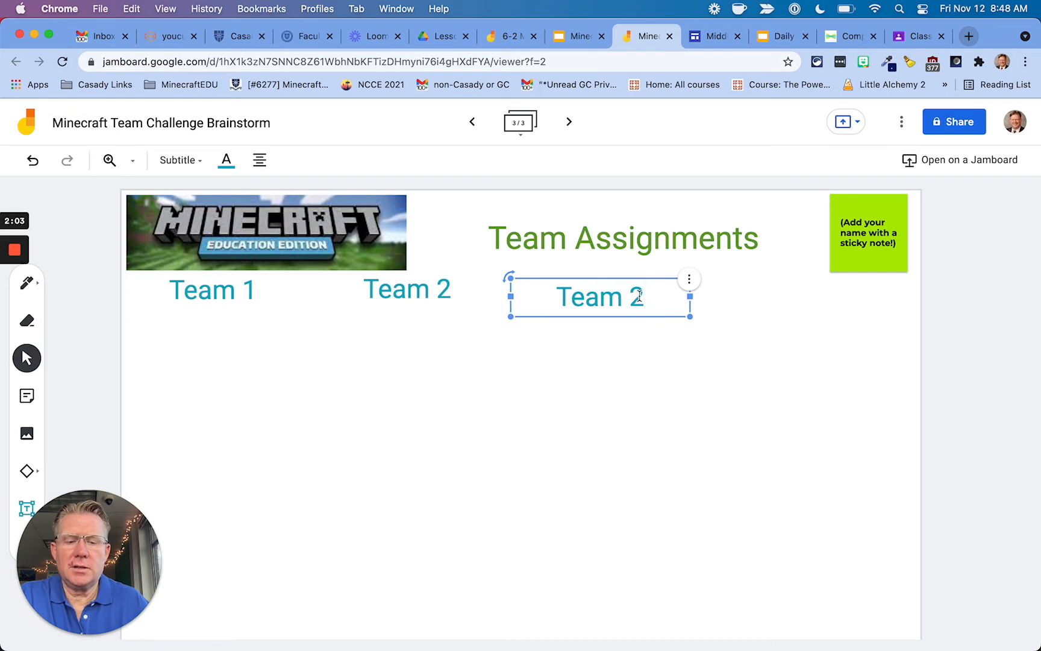
pyautogui.press('BackSpace')
pyautogui.write('3')
pyautogui.click(627, 348)
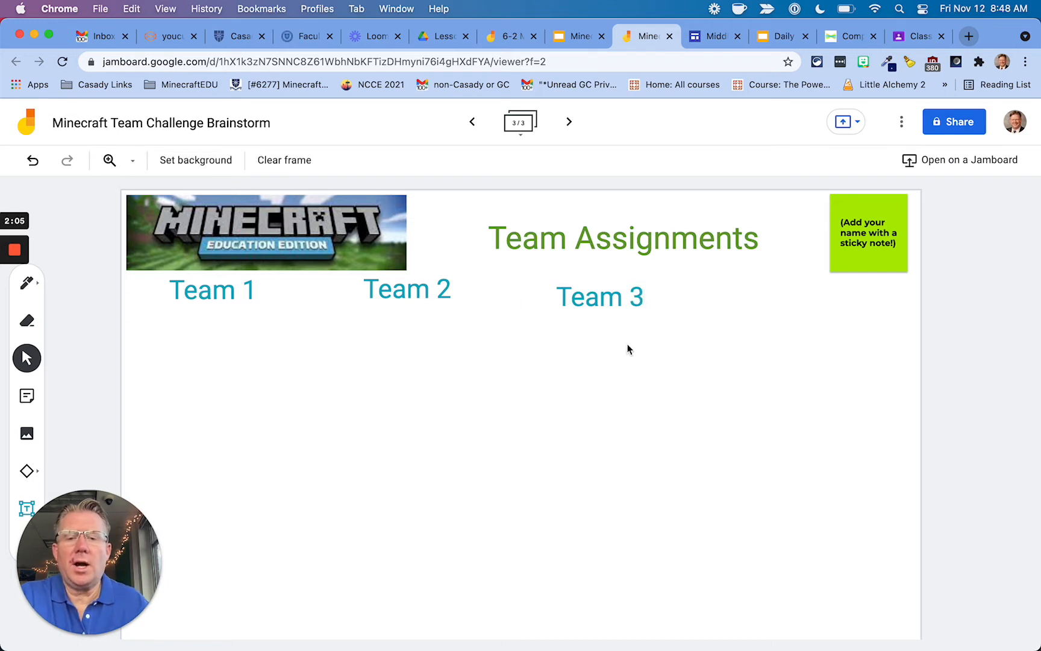
pyautogui.click(615, 301)
pyautogui.moveTo(613, 302); pyautogui.dragTo(610, 293)
# Duplicate Team 3 to its right and change it to 'Team 4'.
pyautogui.click(686, 272)
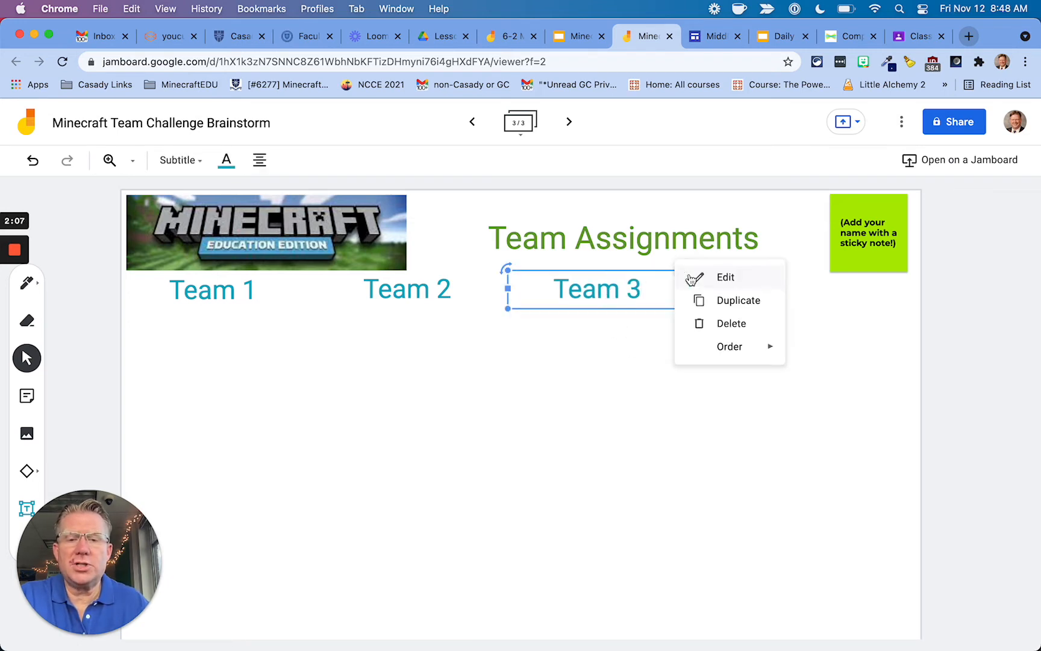
pyautogui.click(709, 299)
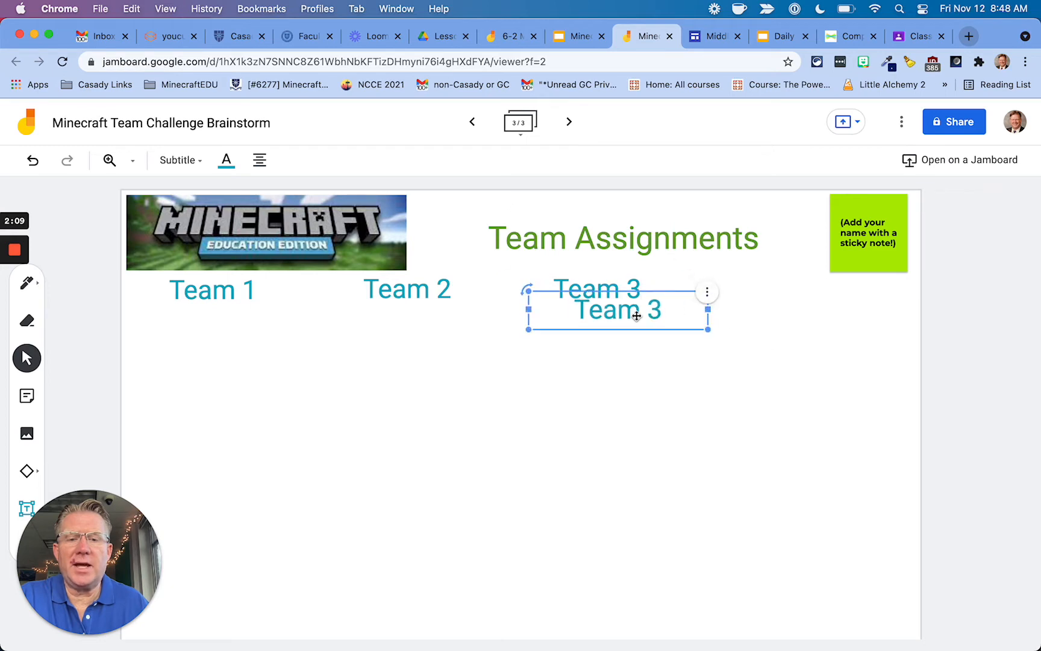
pyautogui.moveTo(636, 311); pyautogui.dragTo(788, 296)
pyautogui.click(788, 294)
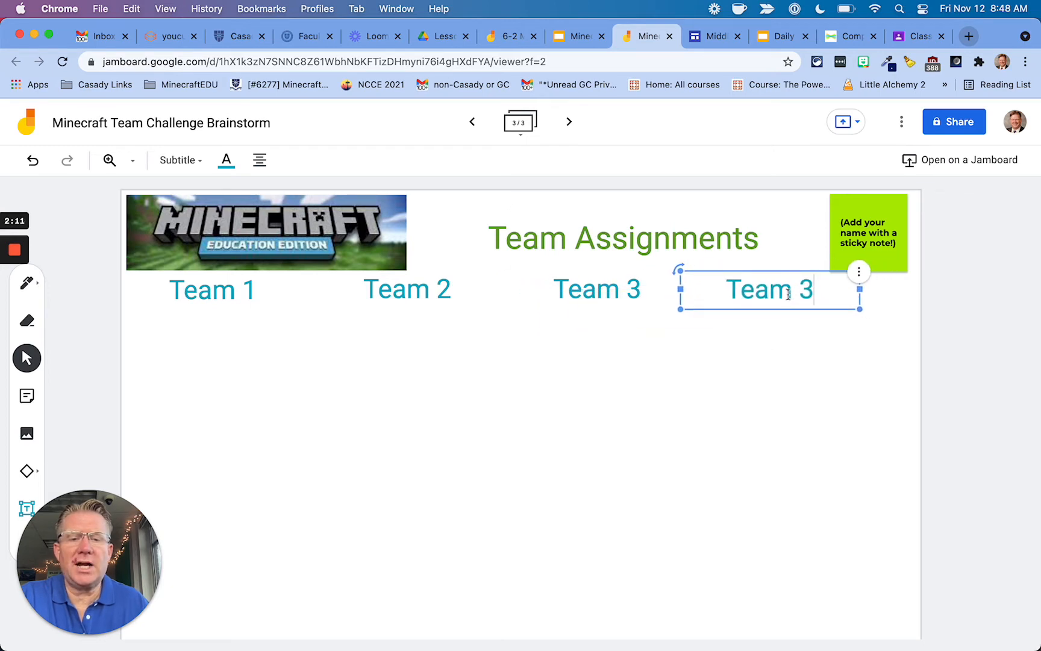
pyautogui.press('BackSpace')
pyautogui.write('4')
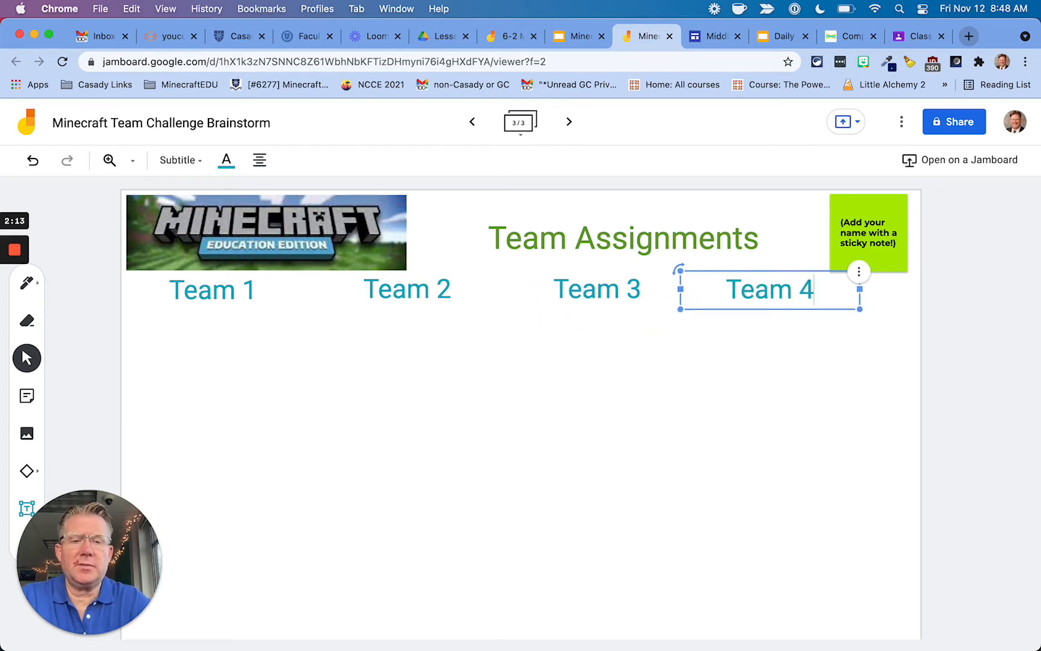
pyautogui.click(792, 320)
# Nudge the Team 1–4 headings into an evenly spaced, aligned row.
pyautogui.moveTo(782, 292); pyautogui.dragTo(828, 298)
pyautogui.moveTo(657, 302); pyautogui.dragTo(642, 299)
pyautogui.moveTo(428, 291); pyautogui.dragTo(437, 299)
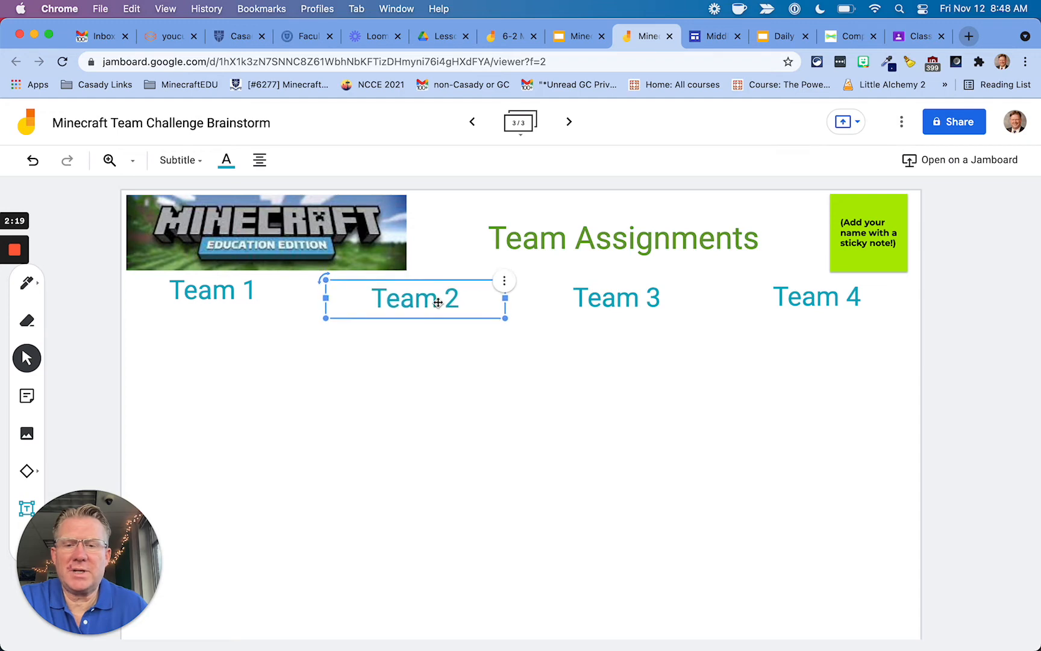
pyautogui.moveTo(231, 290); pyautogui.dragTo(230, 298)
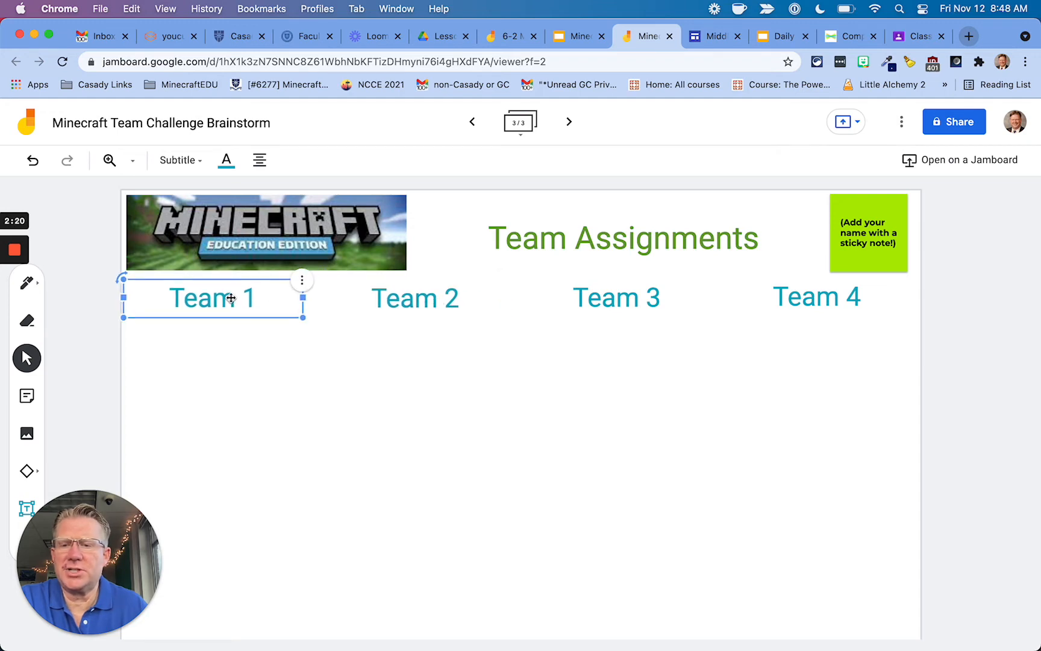
pyautogui.click(317, 340)
pyautogui.moveTo(418, 299); pyautogui.dragTo(424, 302)
pyautogui.click(453, 371)
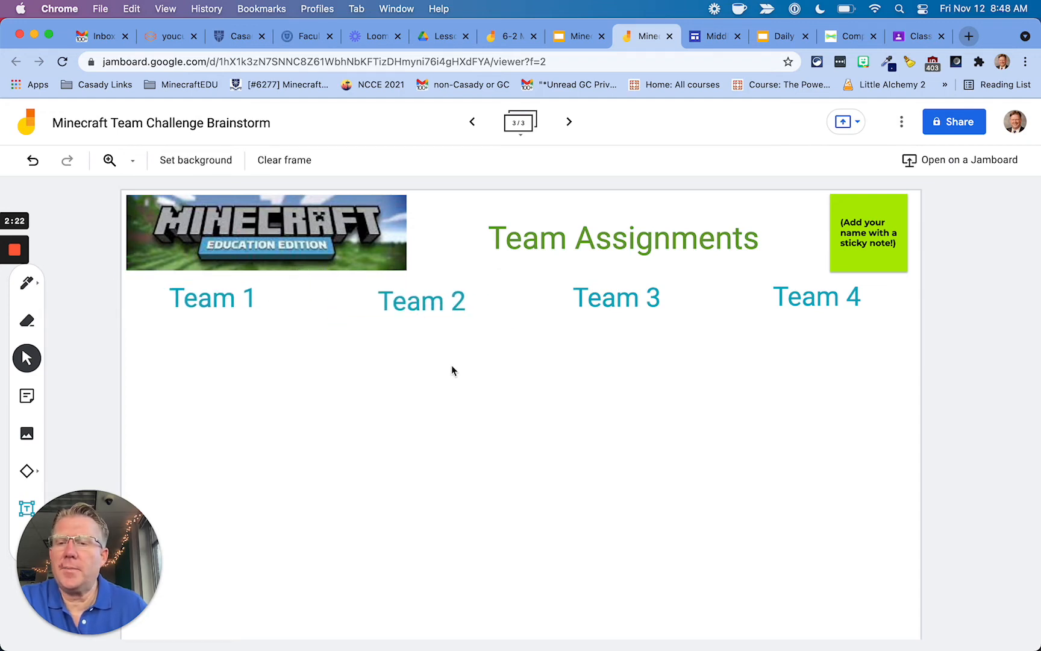
pyautogui.click(30, 473)
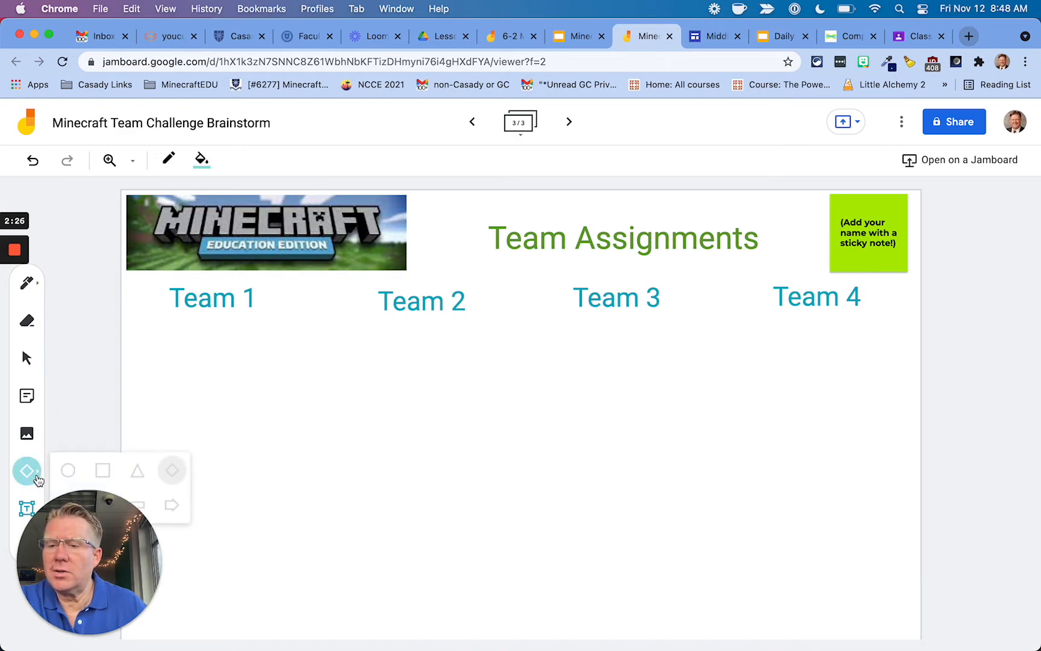
# Switch to the freehand pen and try a Team 1/Team 2 divider, then undo it.
pyautogui.moveTo(104, 557); pyautogui.dragTo(202, 551)
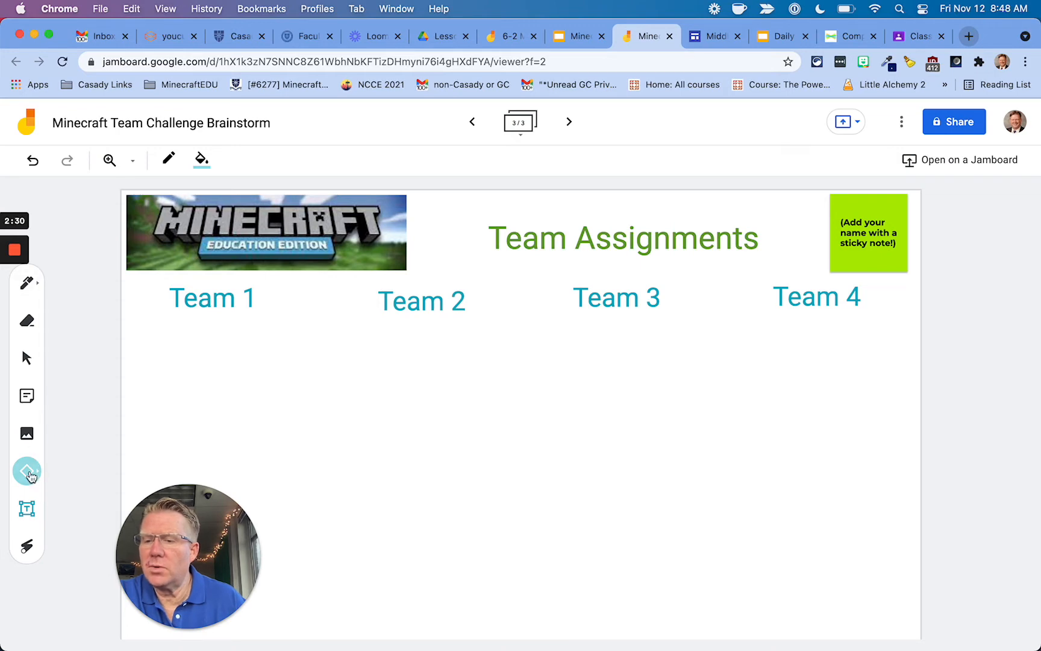
pyautogui.click(31, 472)
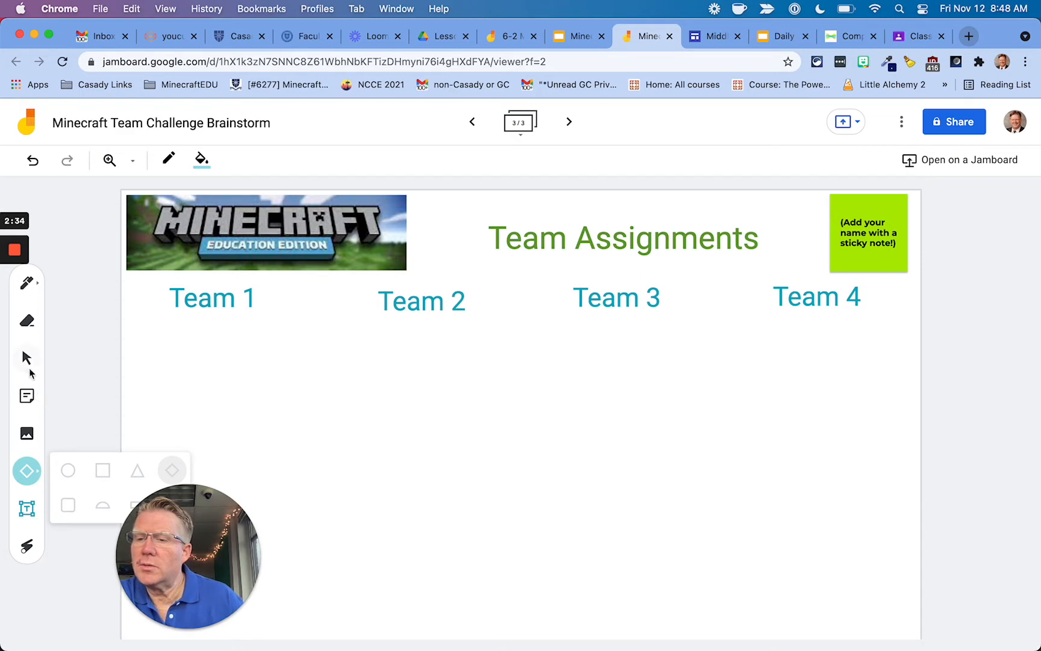
pyautogui.click(27, 283)
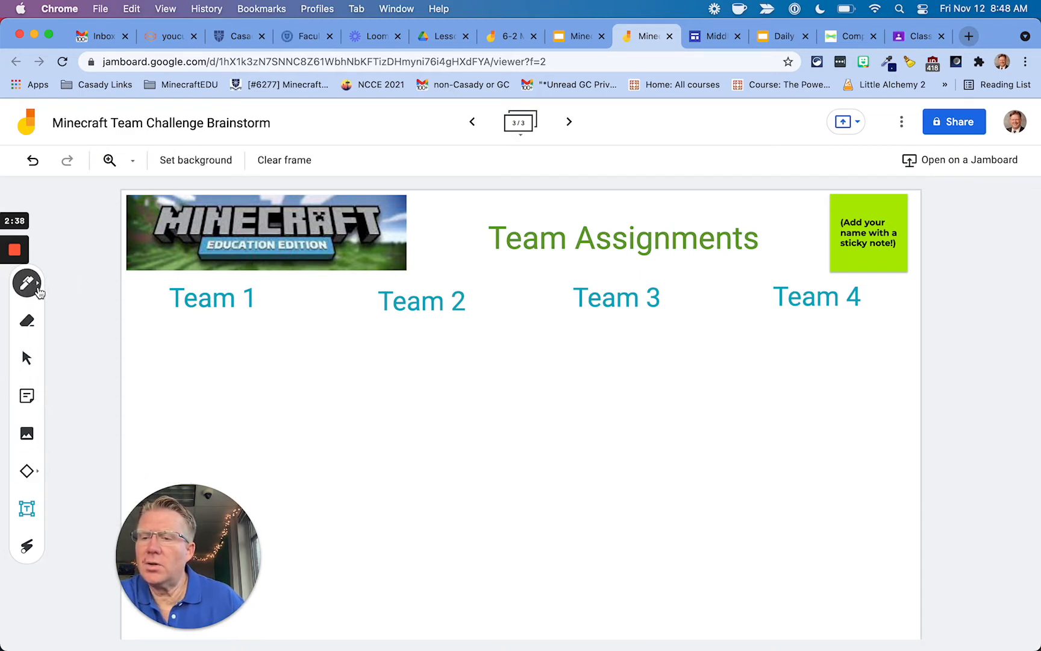
pyautogui.click(35, 288)
pyautogui.click(35, 286)
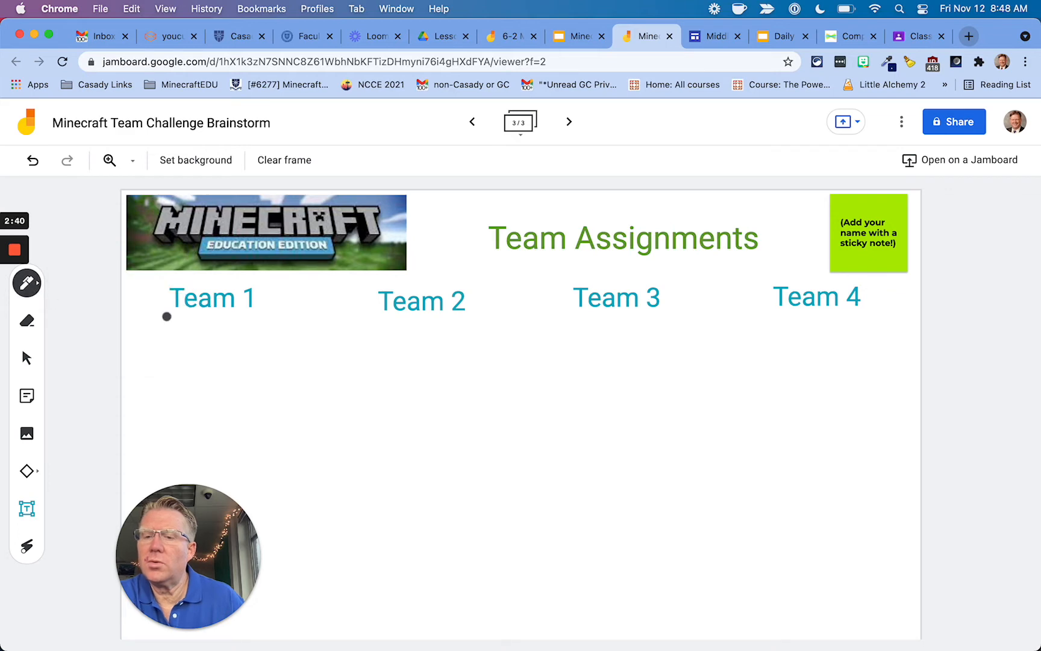
pyautogui.moveTo(318, 292)
pyautogui.mouseDown()
pyautogui.moveTo(318, 383)
pyautogui.moveTo(348, 551)
pyautogui.moveTo(319, 632)
pyautogui.mouseUp()
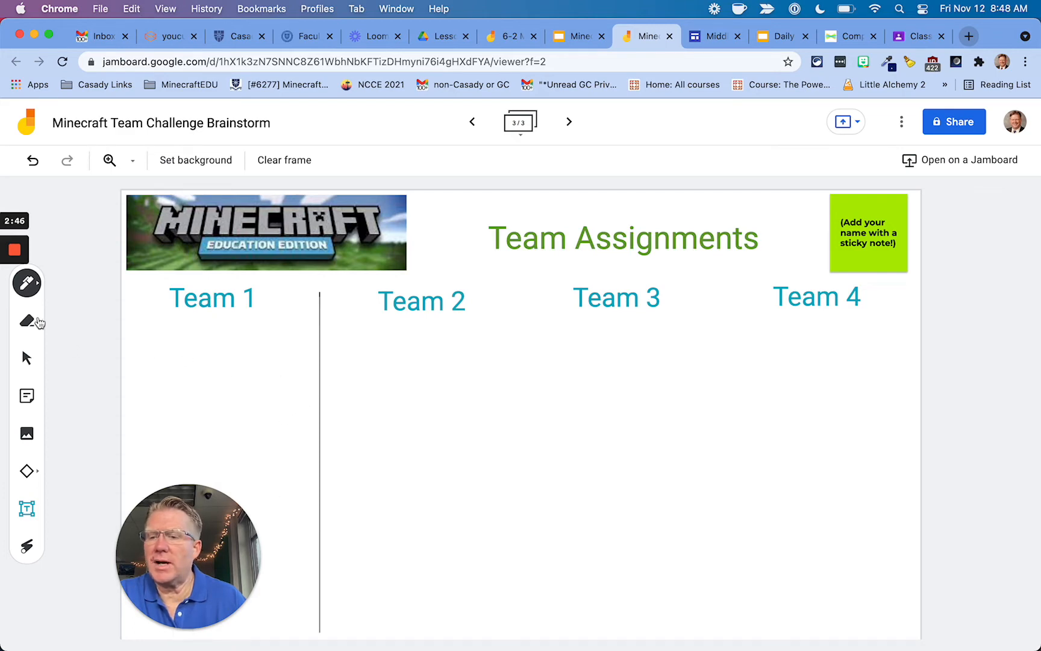
pyautogui.press('super+z')
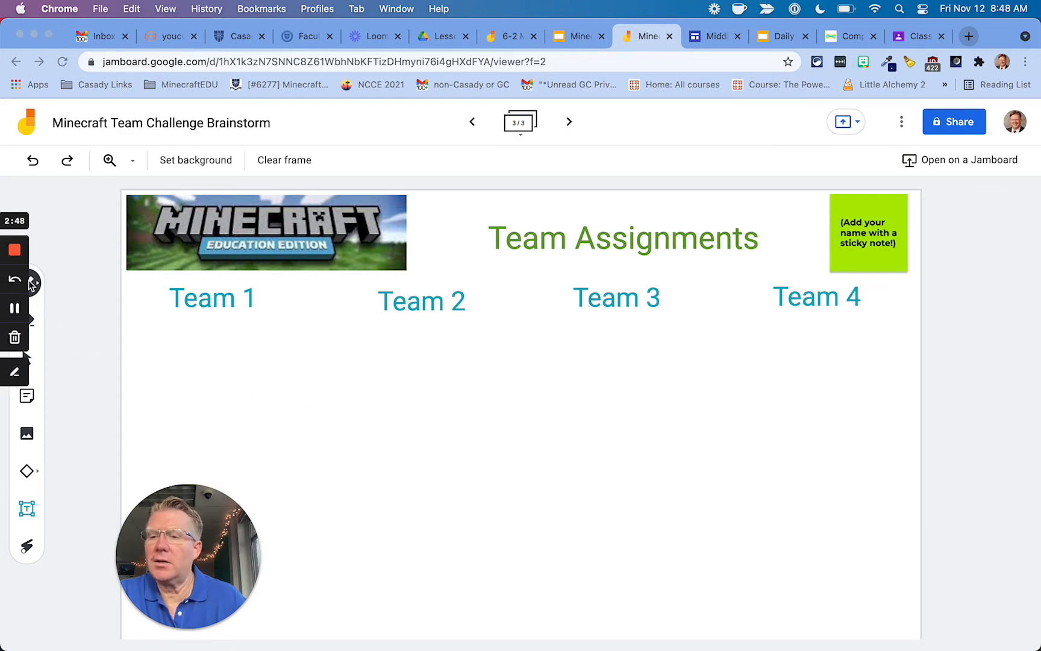
# Draw a straight vertical divider between Team 1 and Team 2, redoing a crooked attempt.
pyautogui.click(36, 287)
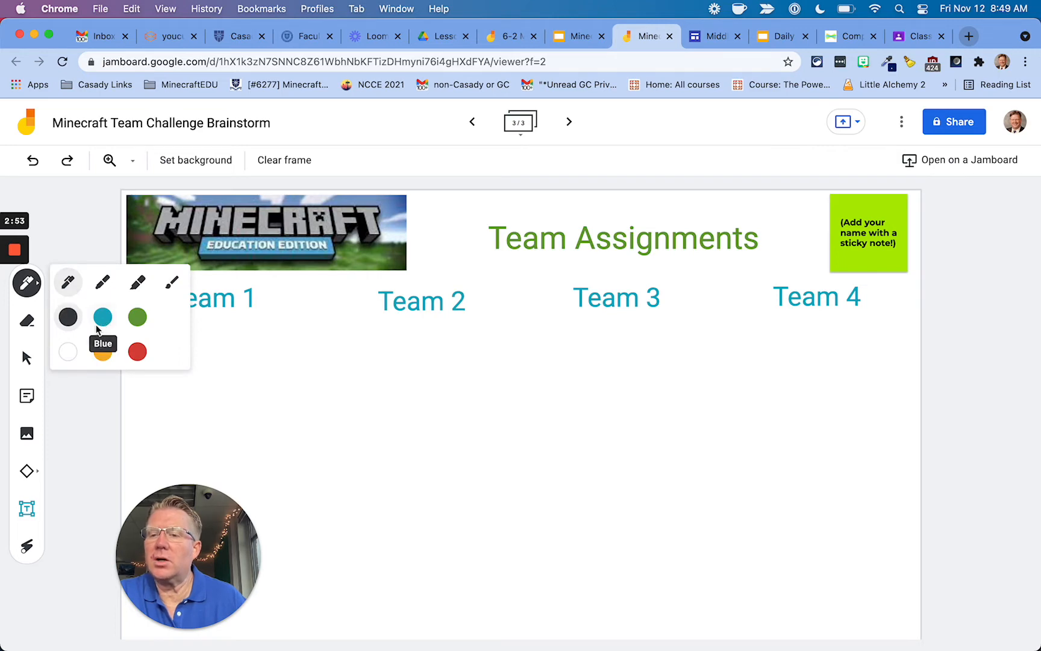
pyautogui.click(34, 288)
pyautogui.click(34, 287)
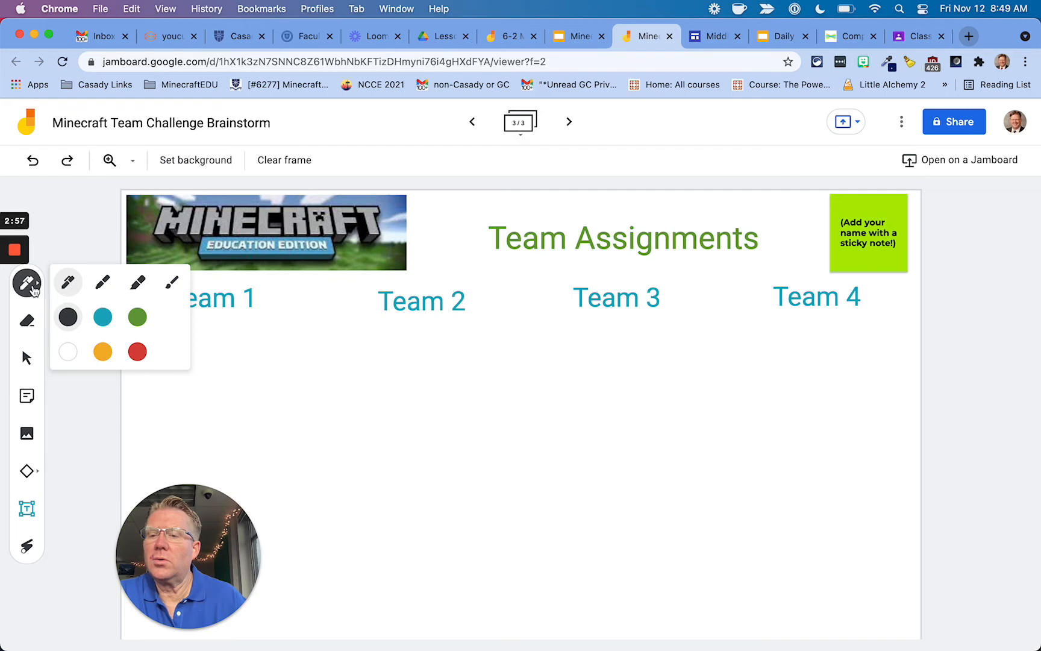
pyautogui.click(33, 290)
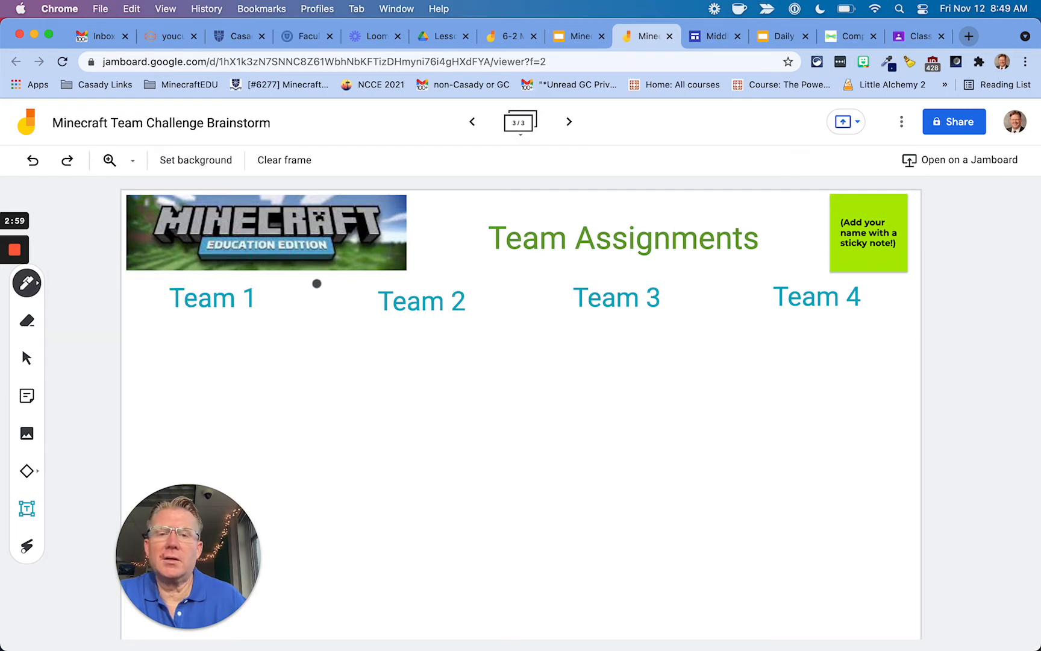
pyautogui.moveTo(317, 285)
pyautogui.mouseDown()
pyautogui.moveTo(353, 555)
pyautogui.moveTo(322, 637)
pyautogui.mouseUp()
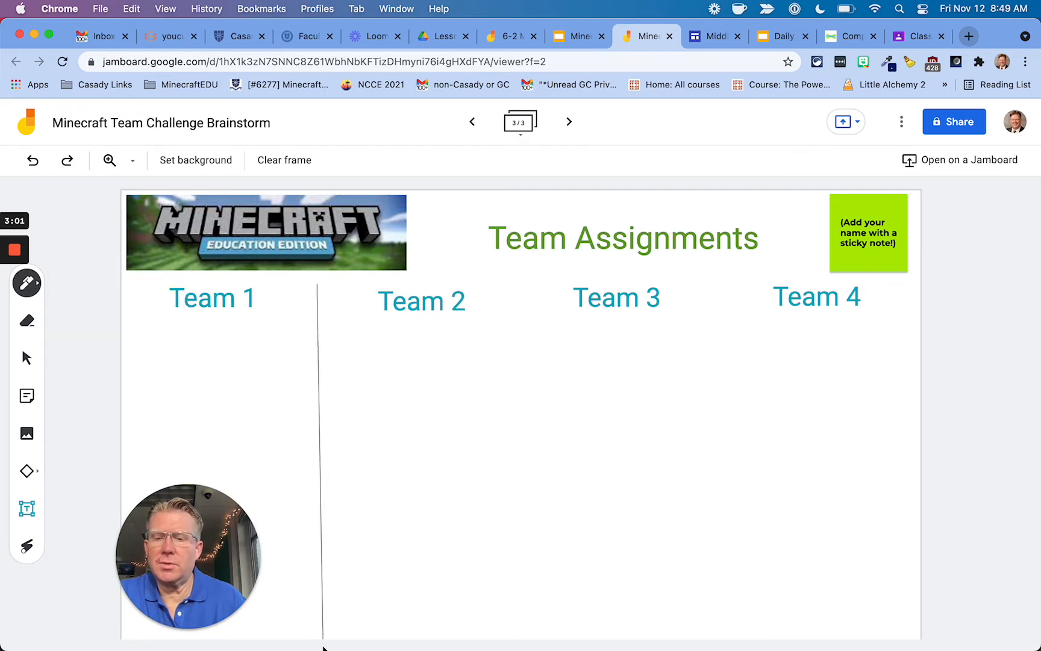
pyautogui.press('super+z')
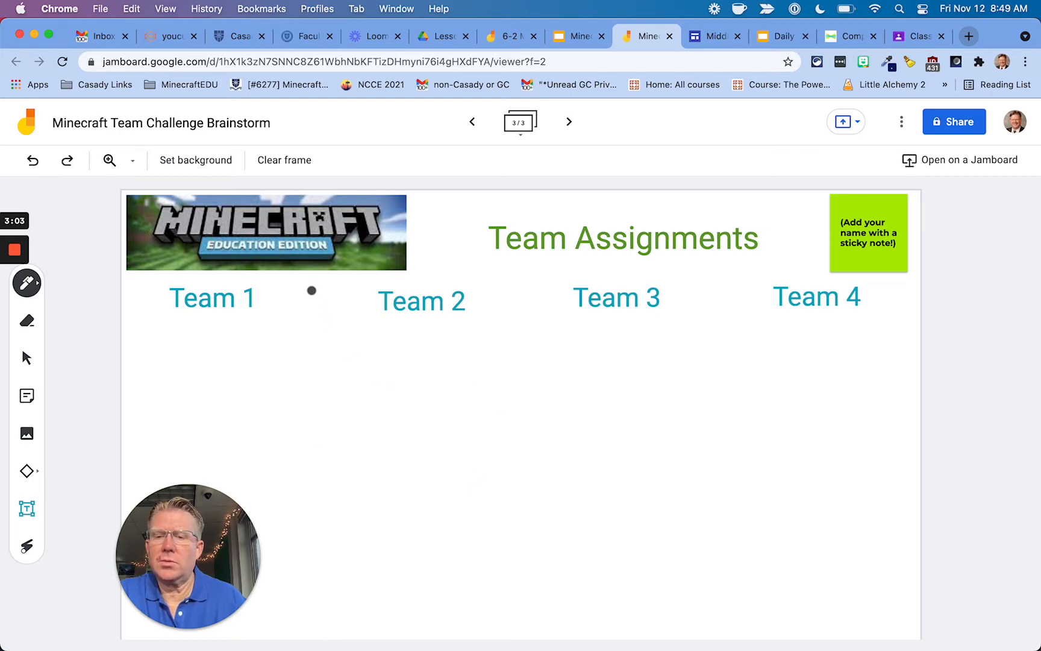
pyautogui.moveTo(323, 285)
pyautogui.mouseDown()
pyautogui.moveTo(379, 460)
pyautogui.moveTo(325, 507)
pyautogui.moveTo(325, 644)
pyautogui.mouseUp()
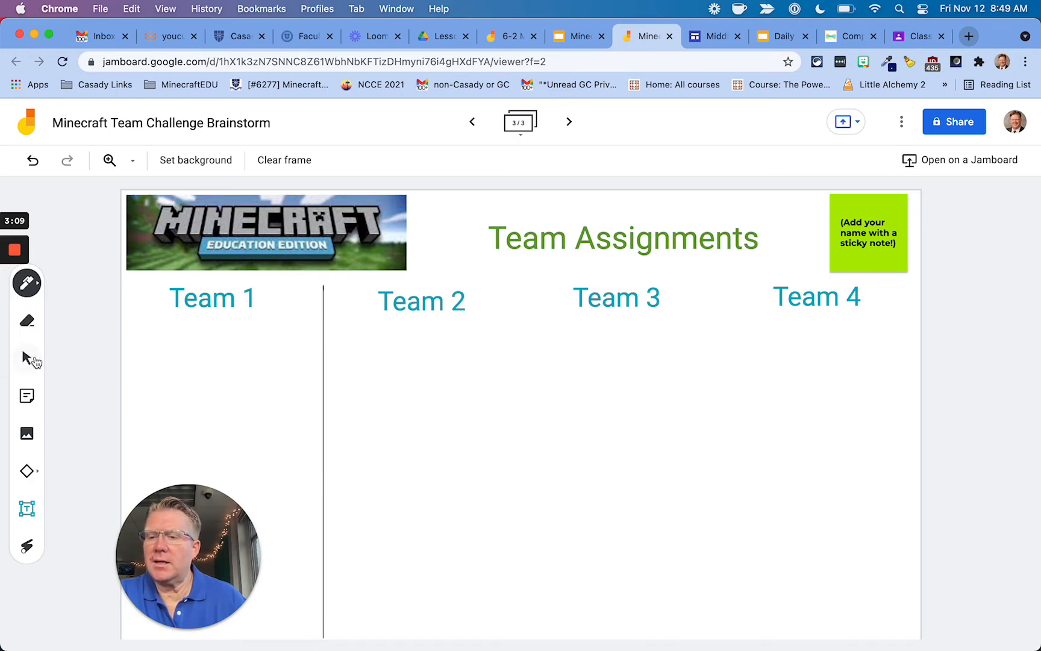
# Draw the vertical dividers between Team 2/Team 3 and Team 3/Team 4.
pyautogui.click(27, 358)
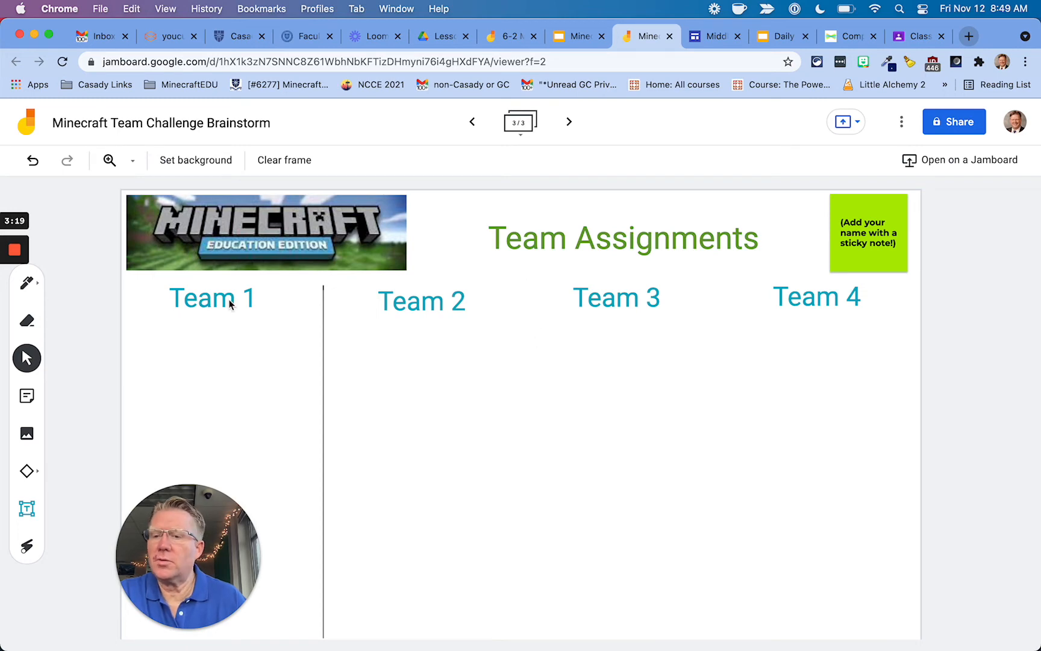
pyautogui.click(34, 284)
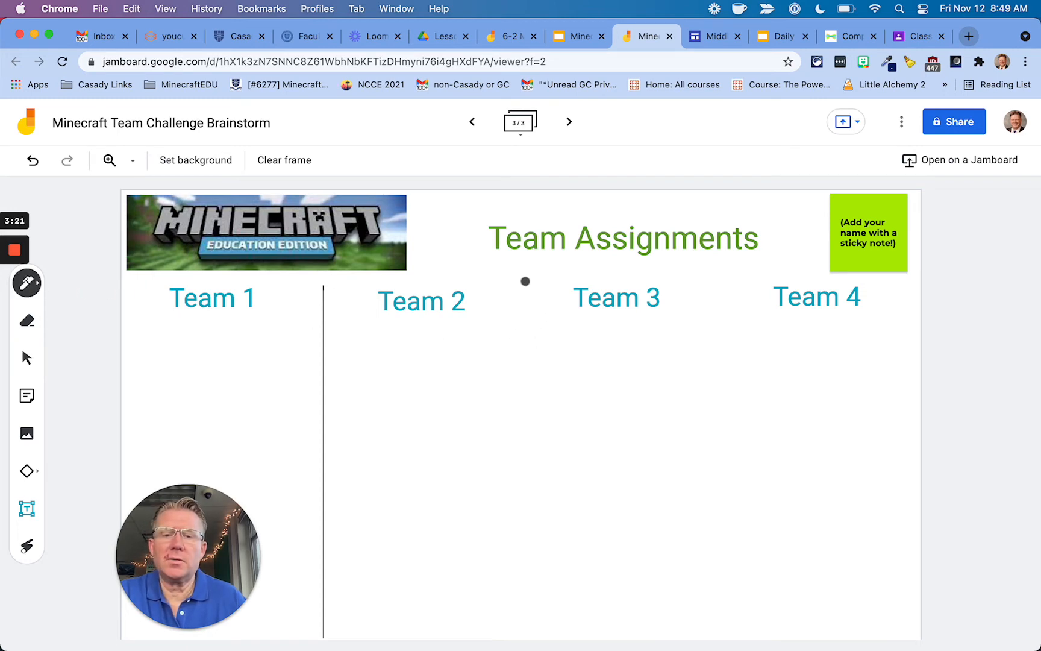
pyautogui.moveTo(526, 281)
pyautogui.mouseDown()
pyautogui.moveTo(532, 479)
pyautogui.moveTo(523, 627)
pyautogui.mouseUp()
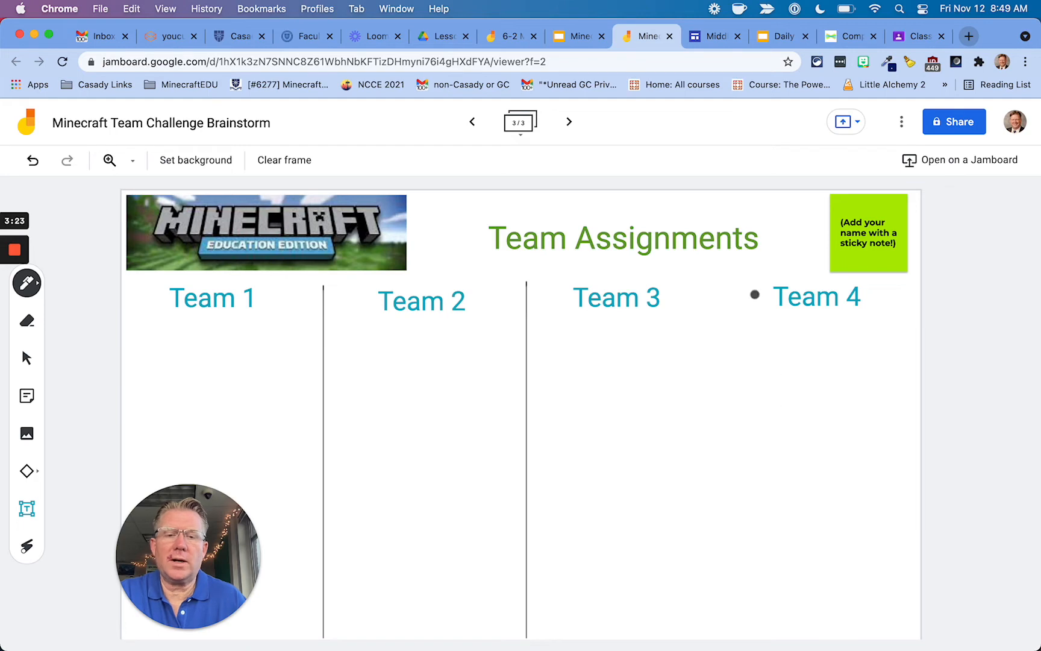
pyautogui.moveTo(722, 277)
pyautogui.mouseDown()
pyautogui.moveTo(731, 495)
pyautogui.moveTo(719, 625)
pyautogui.mouseUp()
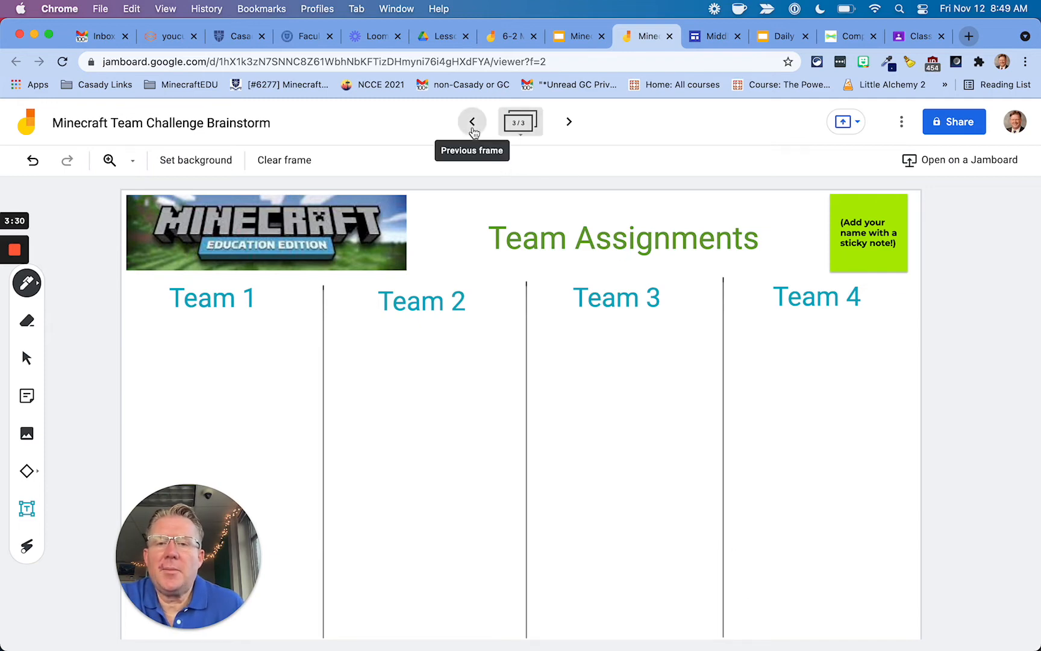
# Review the frames, briefly clear and restore frame 3, and check the jam's actions menu.
pyautogui.click(471, 128)
pyautogui.click(569, 124)
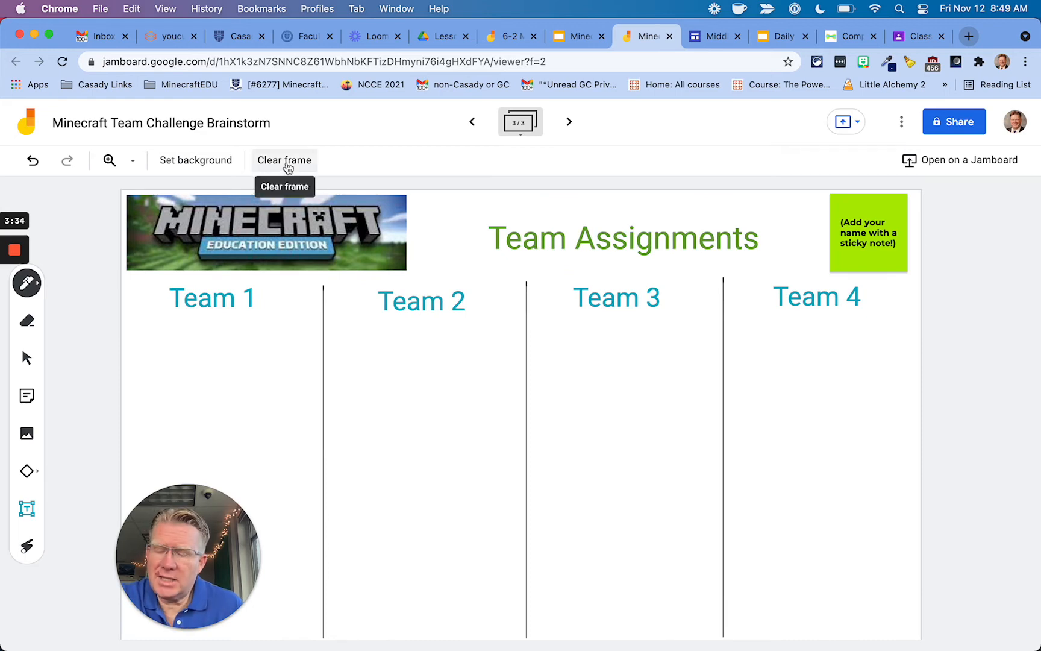
pyautogui.click(287, 160)
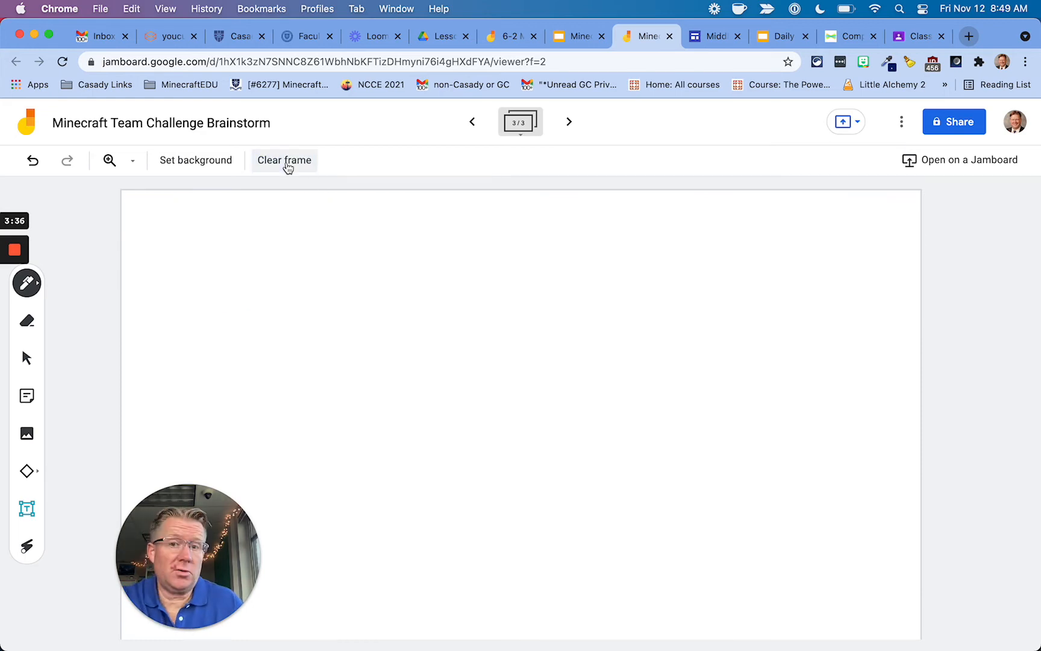
pyautogui.click(32, 160)
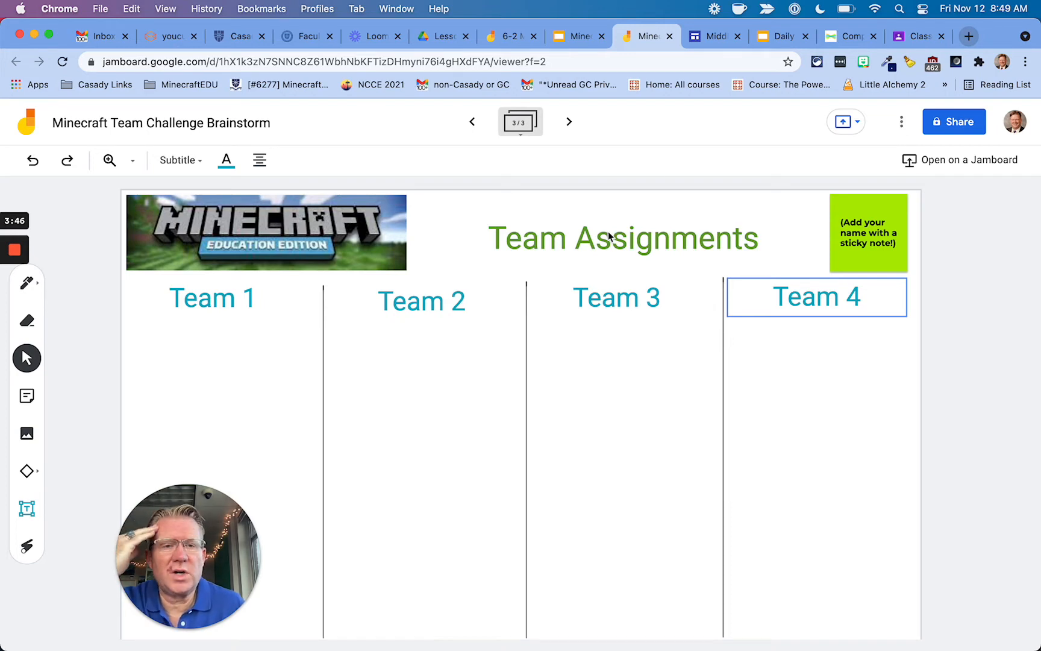
pyautogui.click(899, 131)
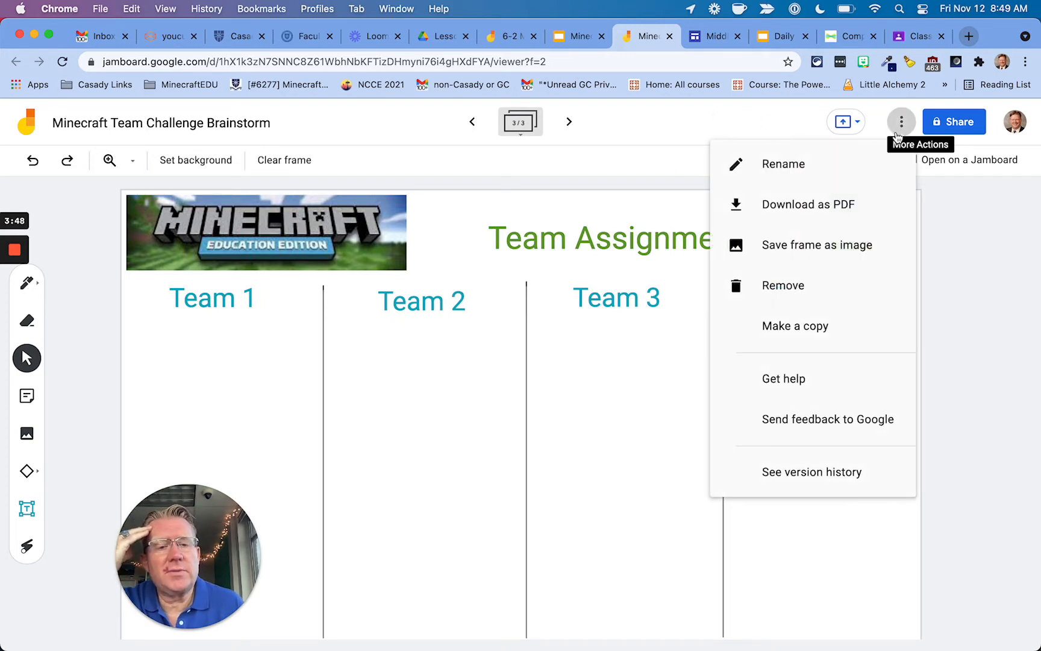
pyautogui.click(846, 245)
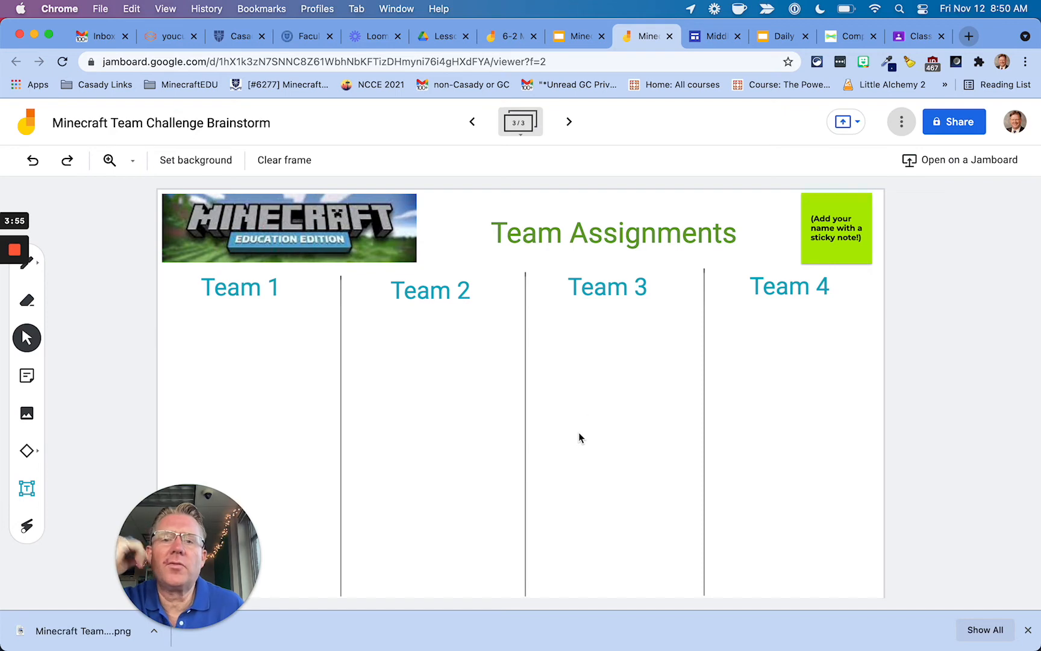
# Switch through the Minecraft slides and Daily agenda tabs back to the 6-2 Minecraft Brainstorm jam.
pyautogui.click(578, 33)
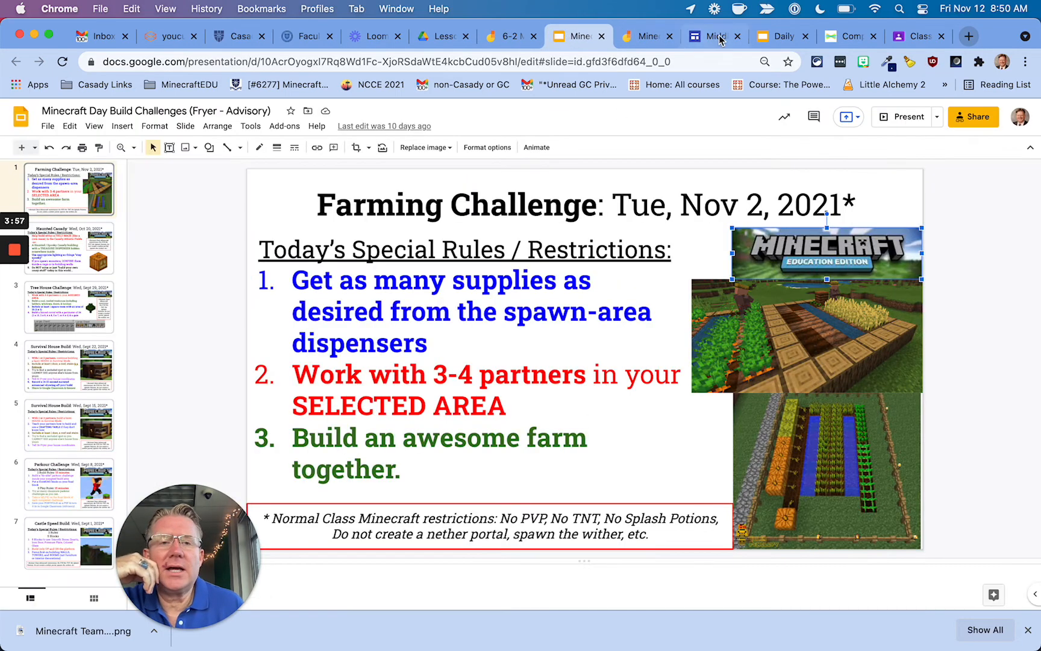
pyautogui.click(783, 36)
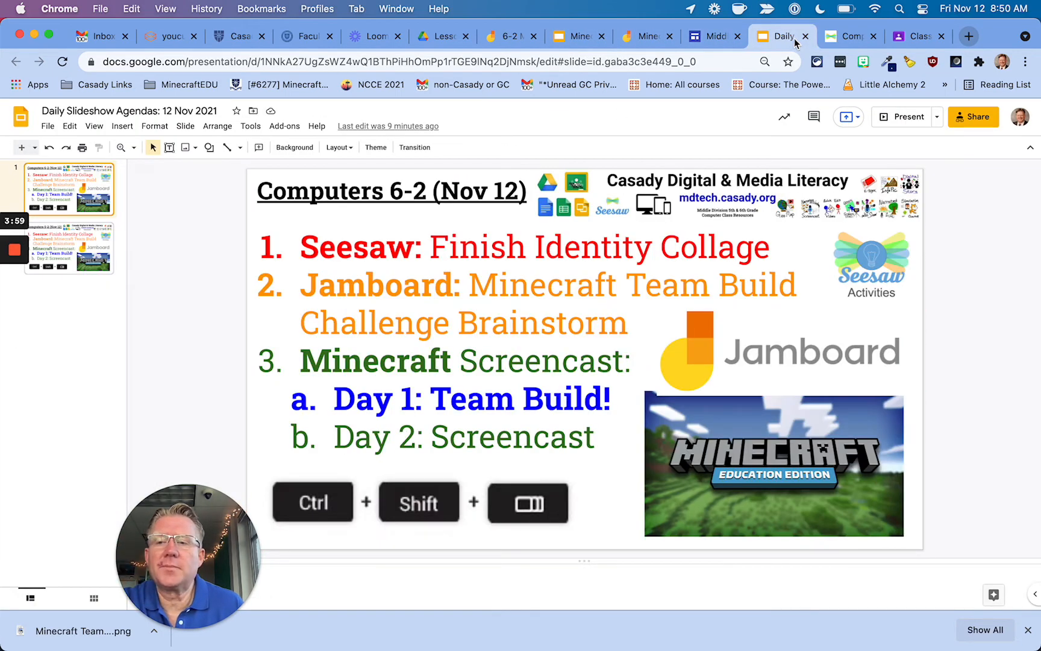
pyautogui.click(498, 37)
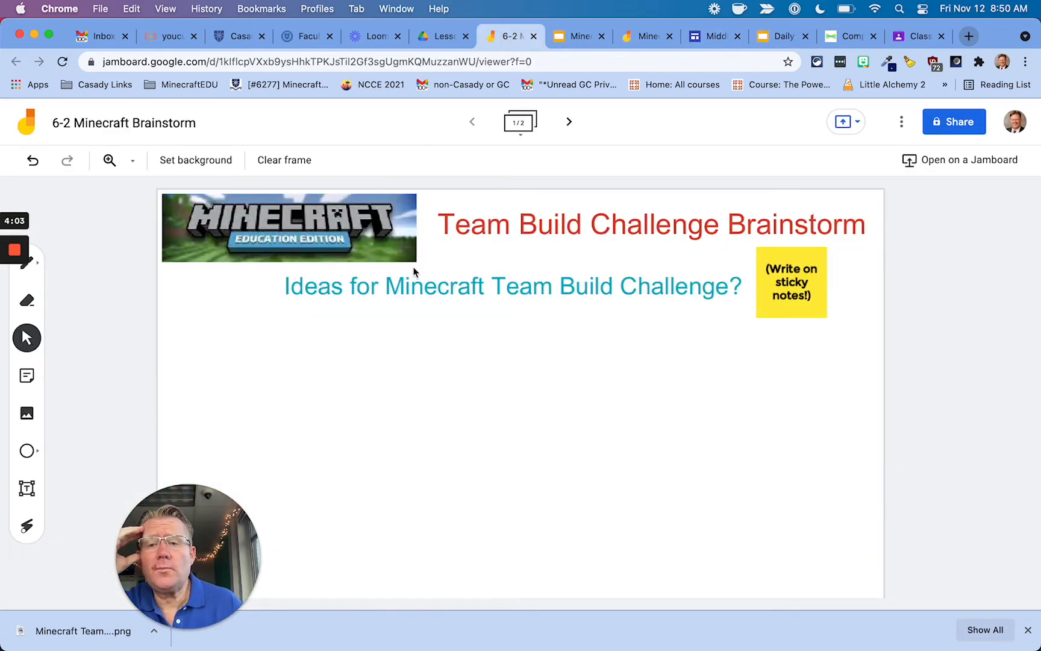
# Move to frame 2 and add a new blank third frame.
pyautogui.click(512, 127)
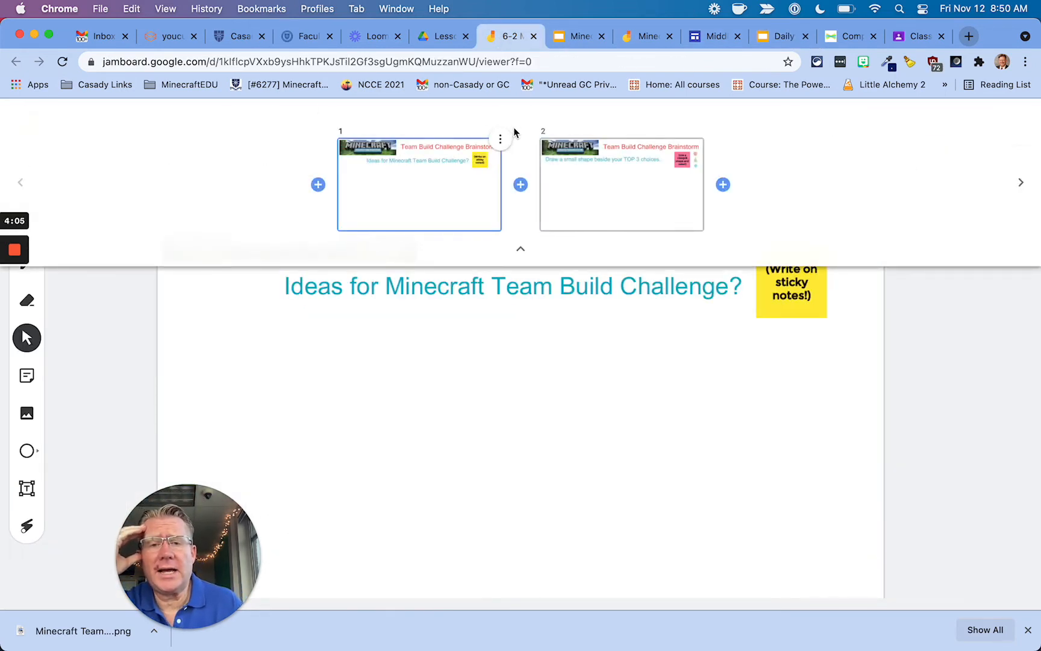
pyautogui.click(521, 248)
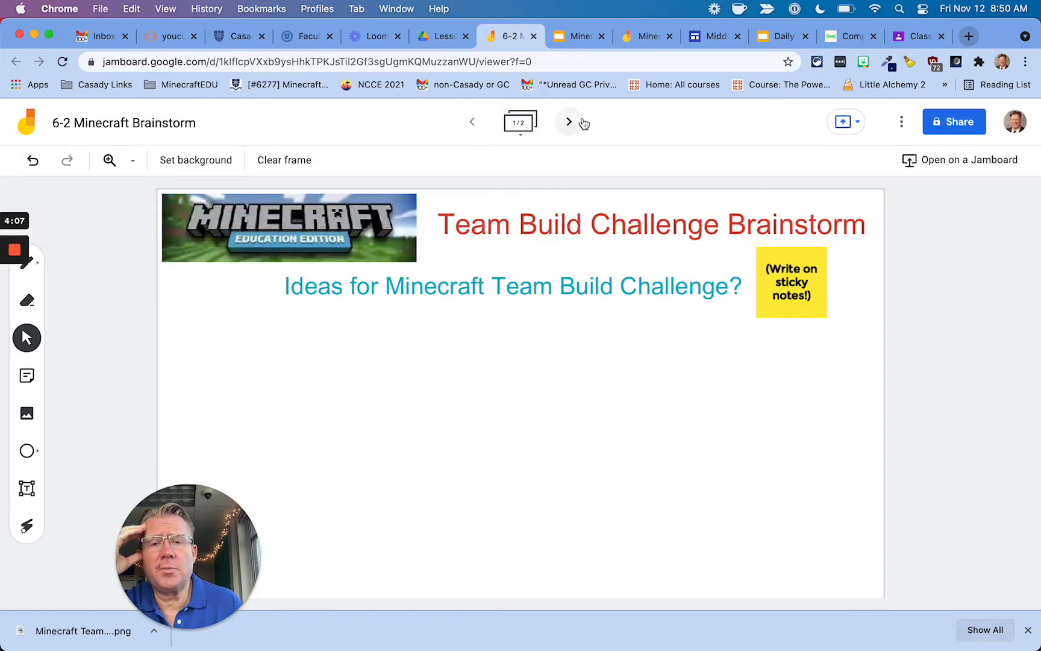
pyautogui.click(571, 123)
pyautogui.click(572, 122)
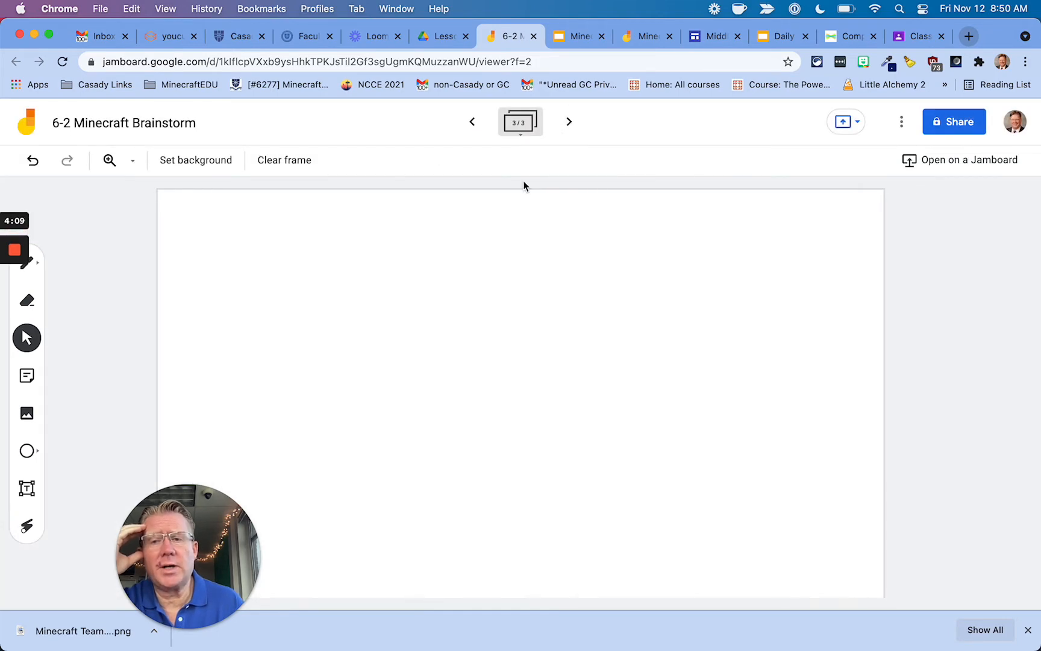
# Set the new frame's background image to the saved Team Assignments PNG.
pyautogui.click(207, 166)
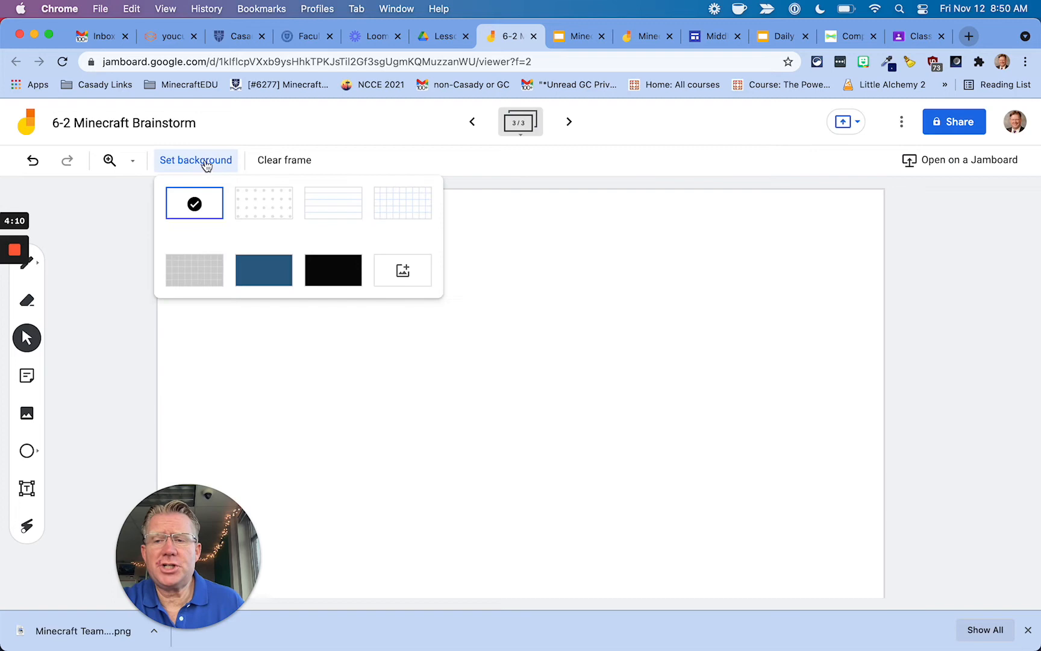
pyautogui.click(405, 274)
pyautogui.click(526, 442)
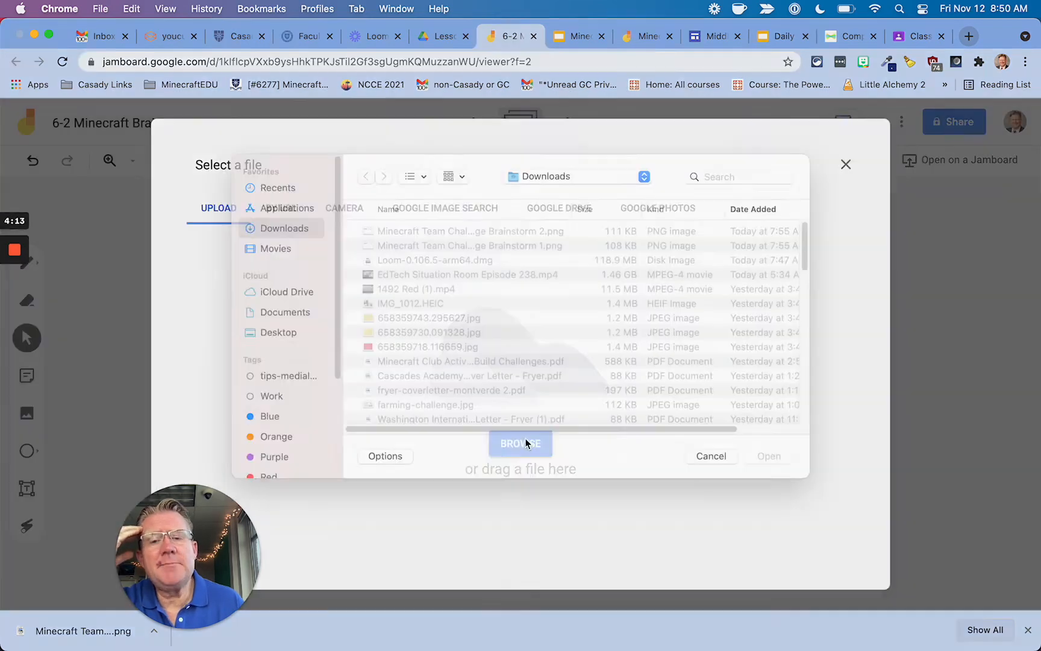
pyautogui.doubleClick(450, 249)
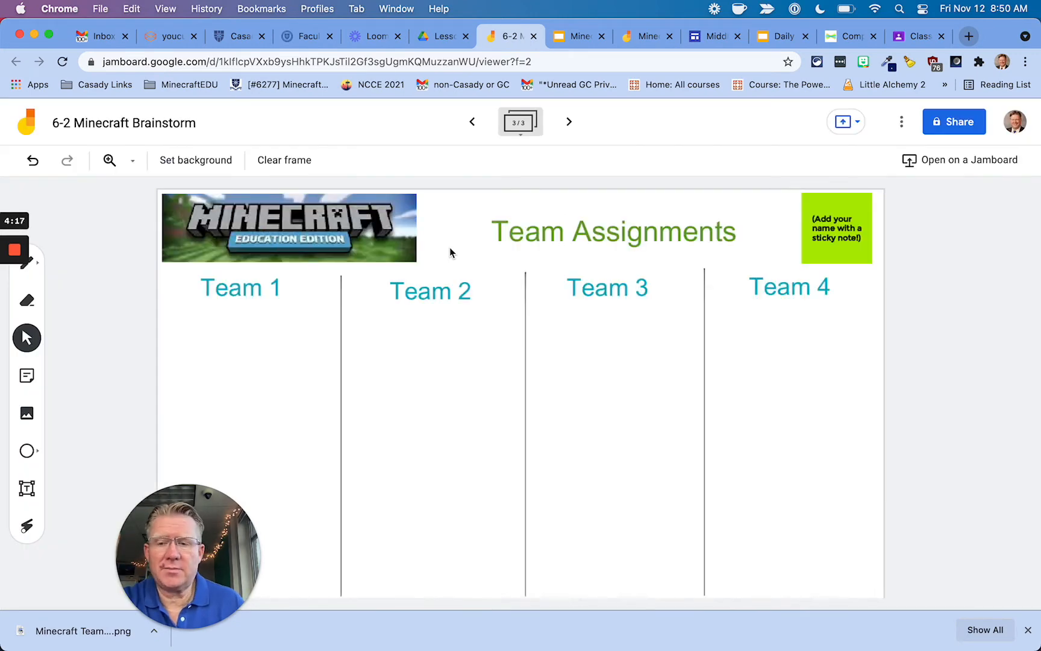
pyautogui.moveTo(212, 545); pyautogui.dragTo(154, 523)
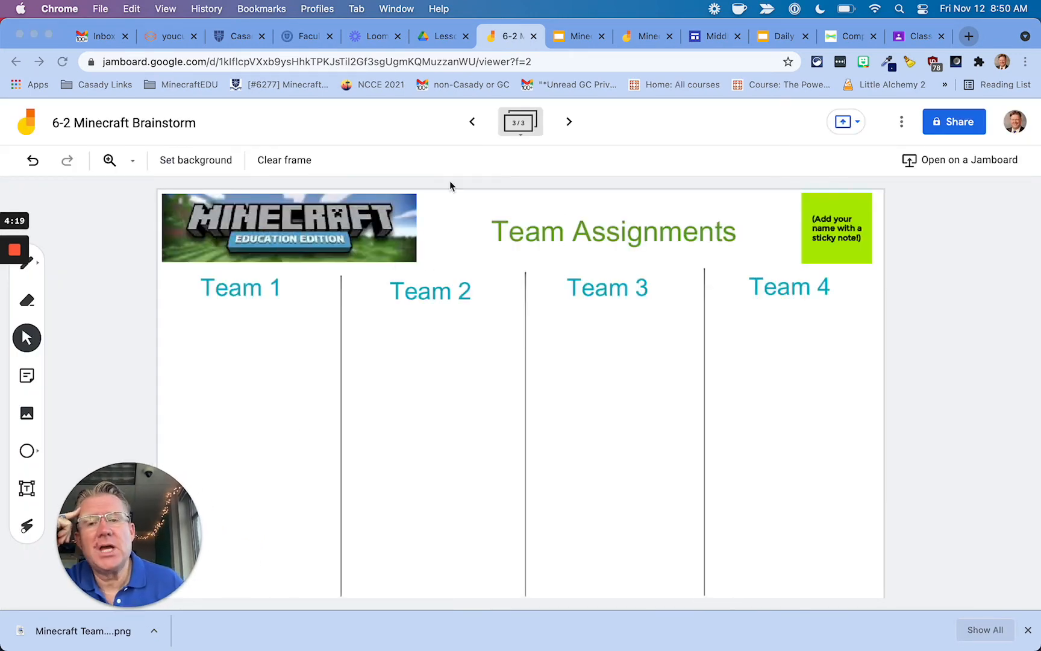
pyautogui.click(475, 122)
# Return to frame 1, draw two test pen strokes, then clear the frame.
pyautogui.click(473, 123)
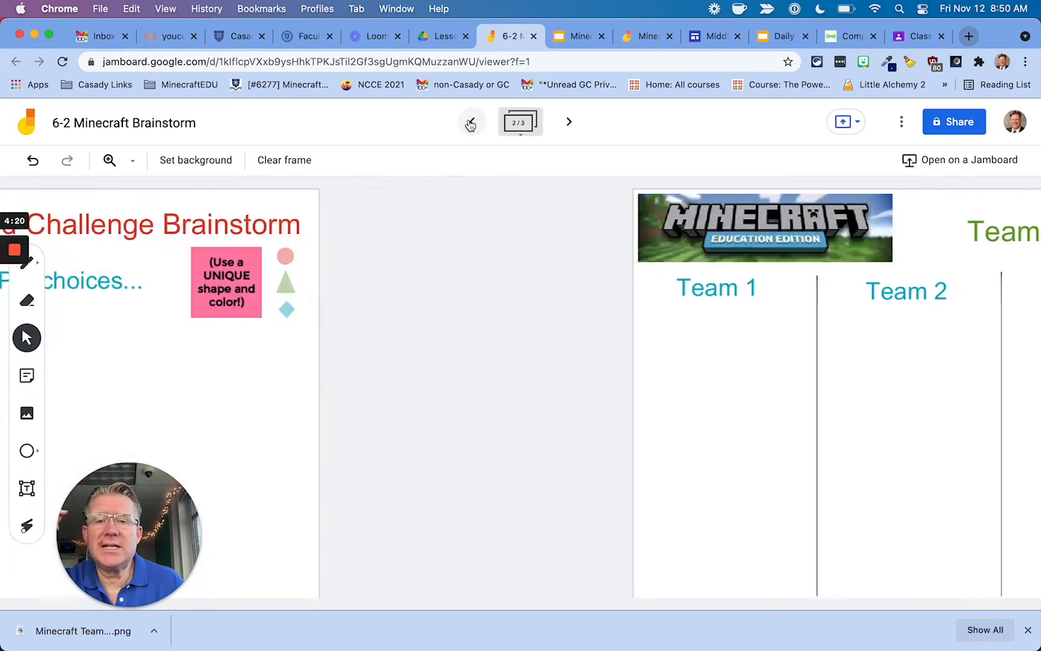
pyautogui.click(471, 123)
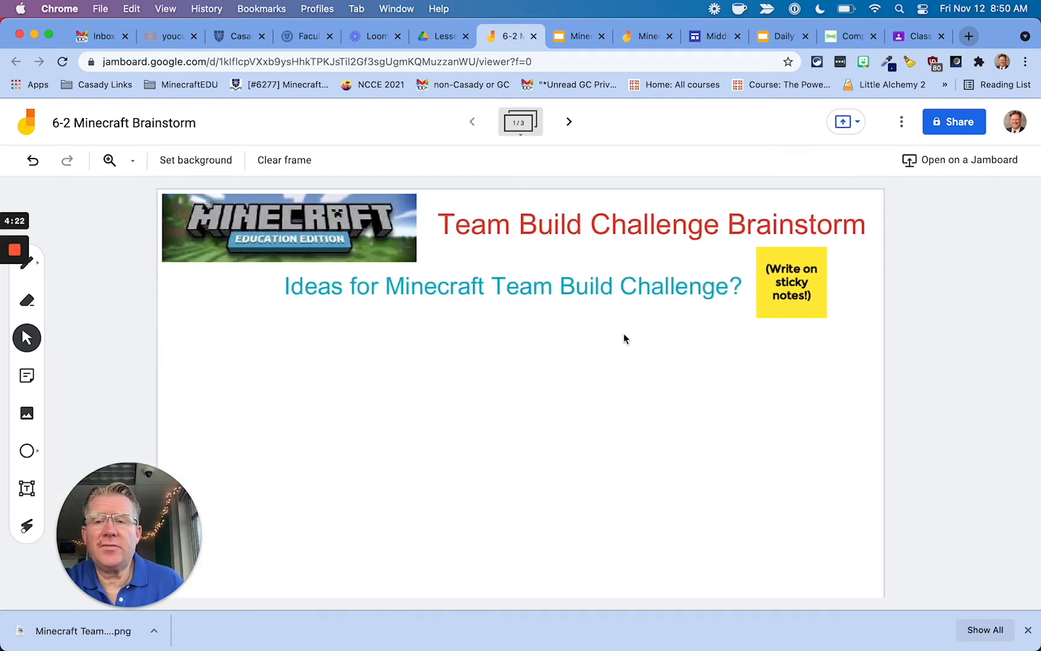
pyautogui.click(27, 263)
pyautogui.moveTo(592, 441)
pyautogui.mouseDown()
pyautogui.moveTo(683, 431)
pyautogui.moveTo(508, 404)
pyautogui.mouseUp()
pyautogui.moveTo(365, 497); pyautogui.dragTo(512, 527)
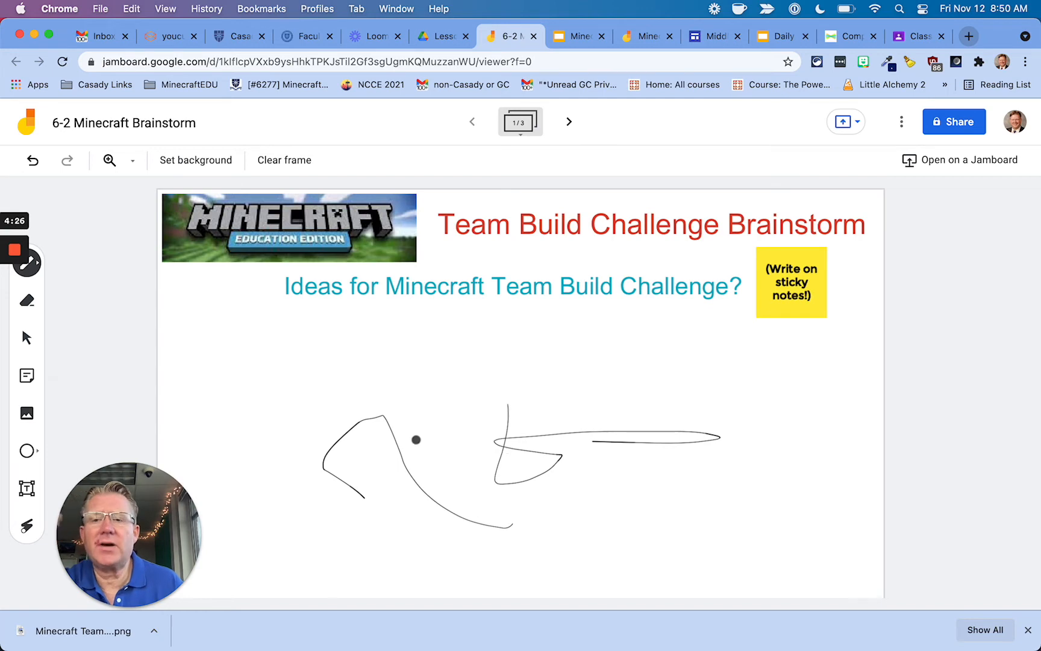
pyautogui.click(285, 172)
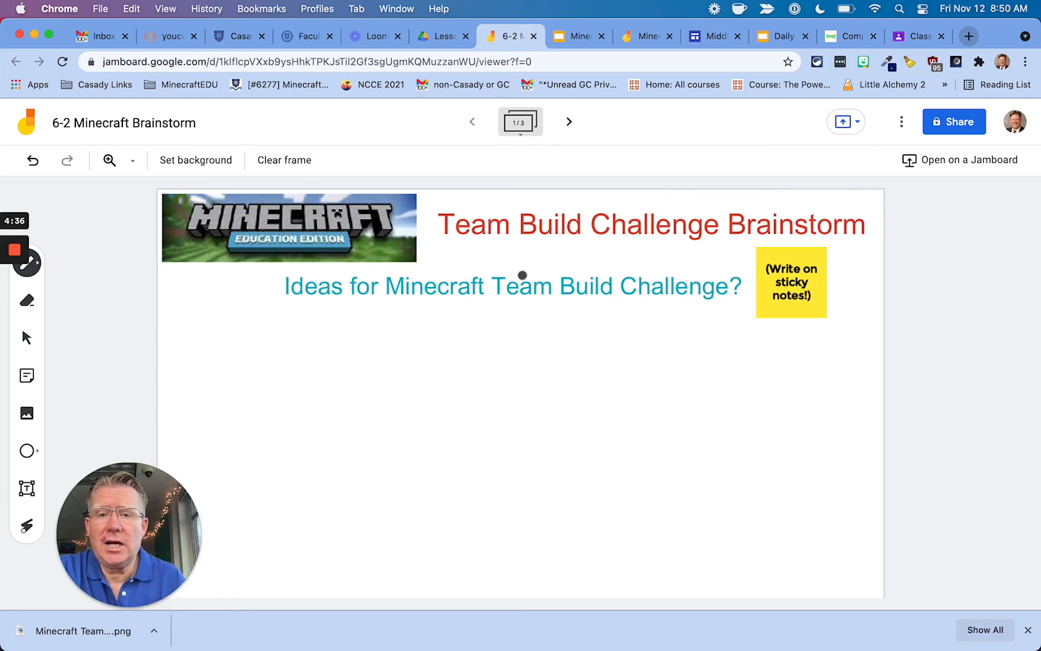
# In the Lesson Resources folder, create a new Google Jamboard via New > More.
pyautogui.click(443, 38)
pyautogui.click(70, 177)
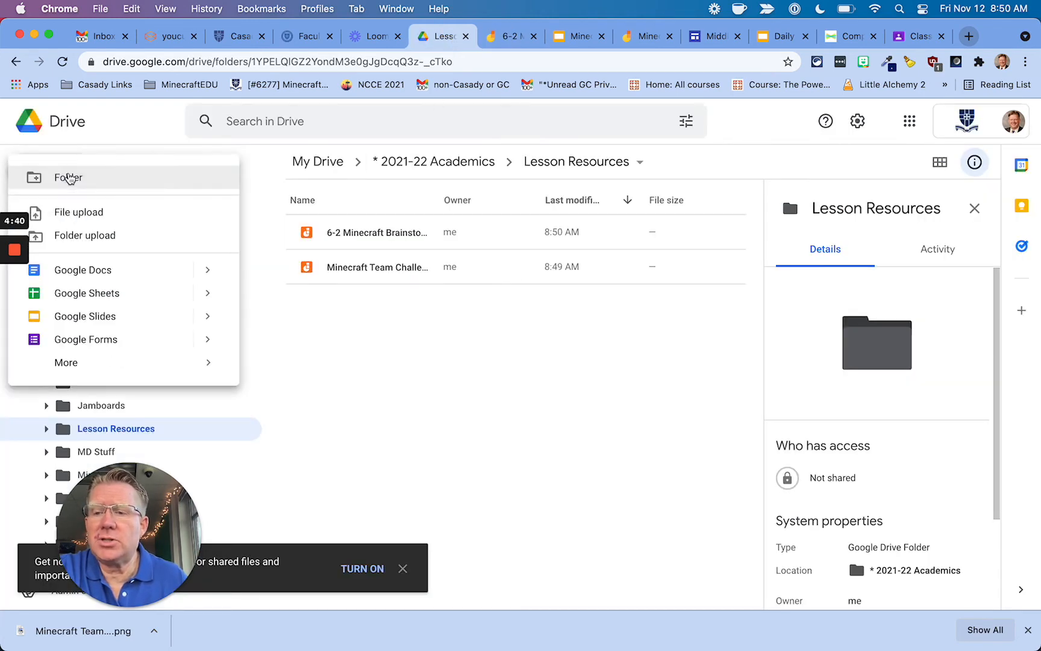
pyautogui.moveTo(103, 366)
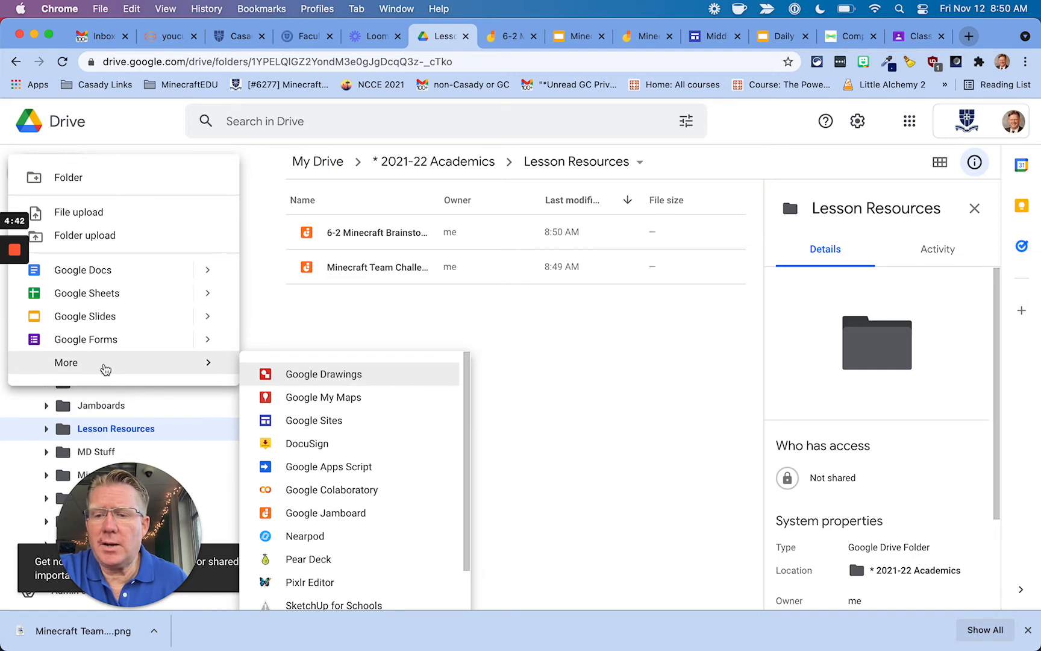
pyautogui.click(672, 419)
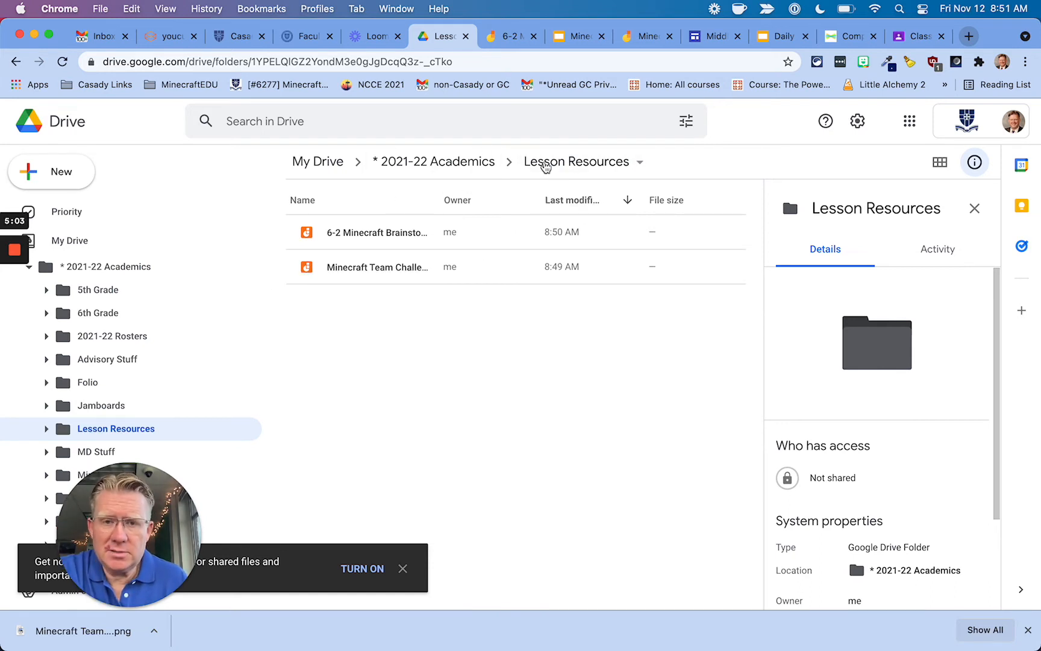
pyautogui.click(61, 179)
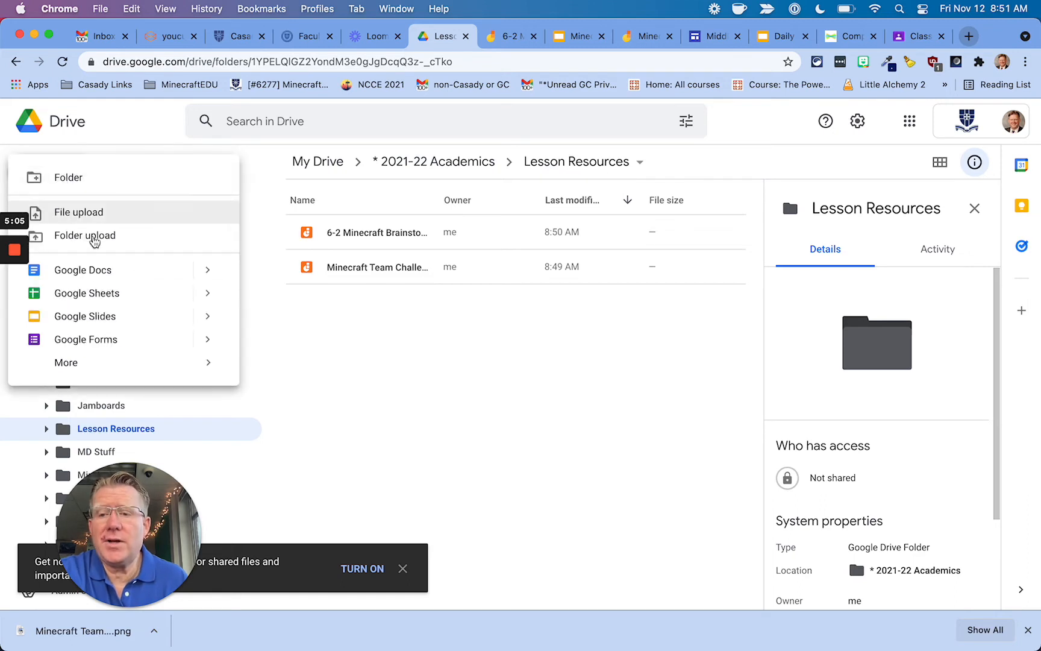
pyautogui.moveTo(226, 369)
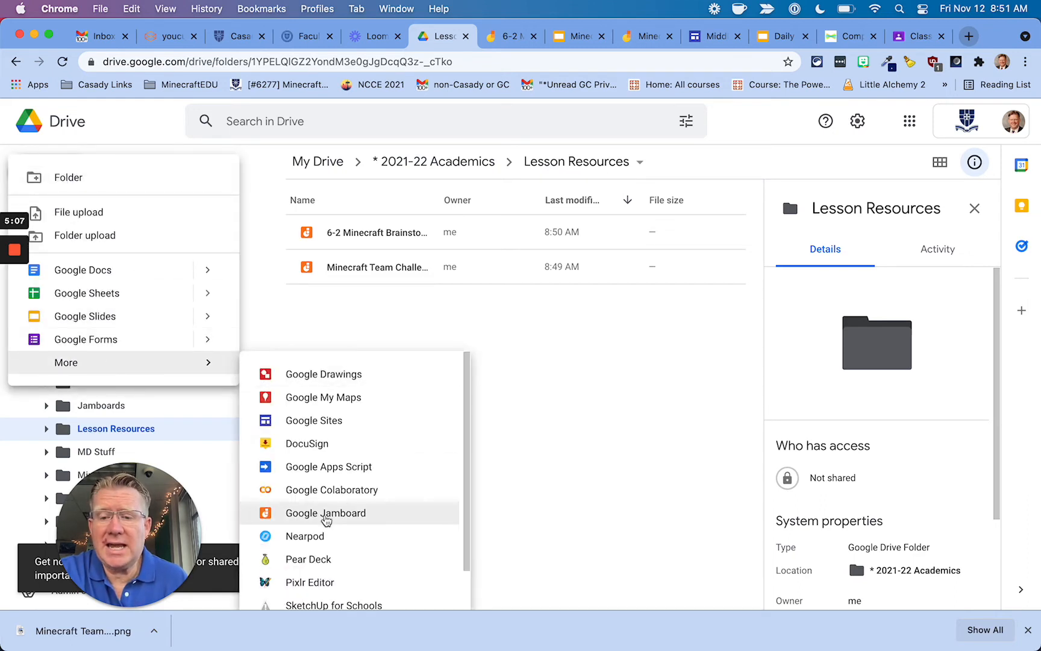
pyautogui.click(325, 517)
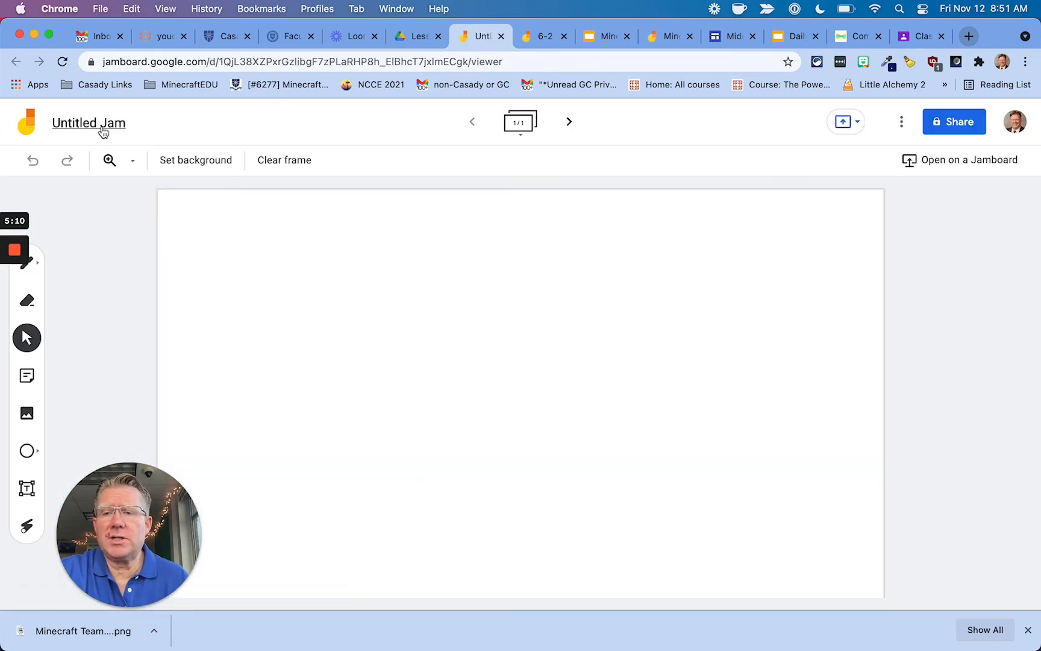
# Rename the untitled jam to '5-2 Minecraft Brainstorm'.
pyautogui.click(102, 127)
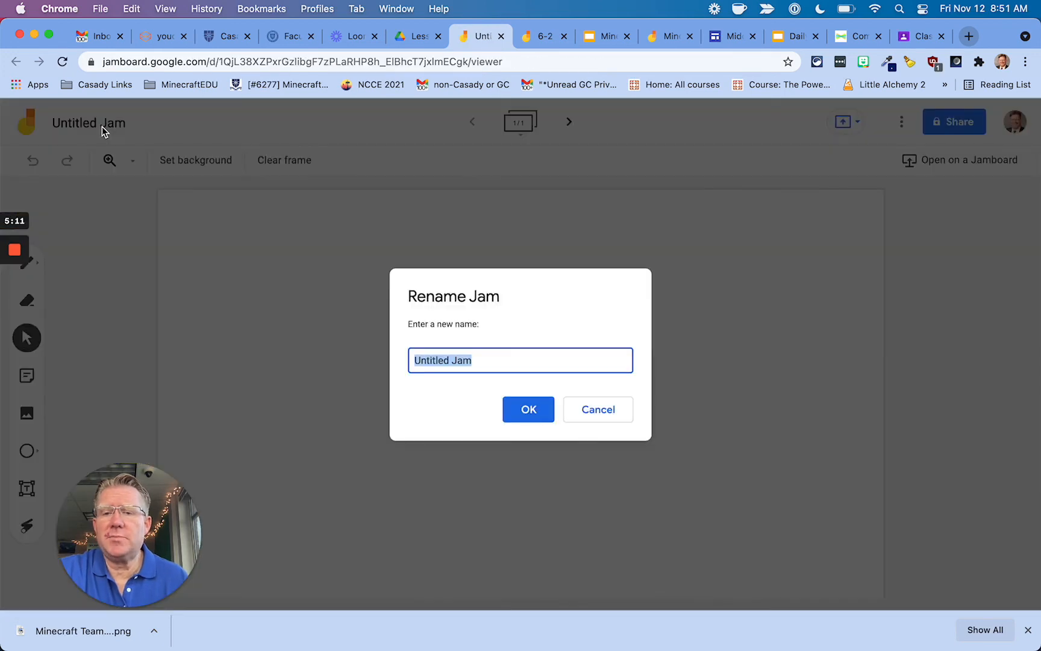
pyautogui.write('5-2 Minecraft Brainstorm')
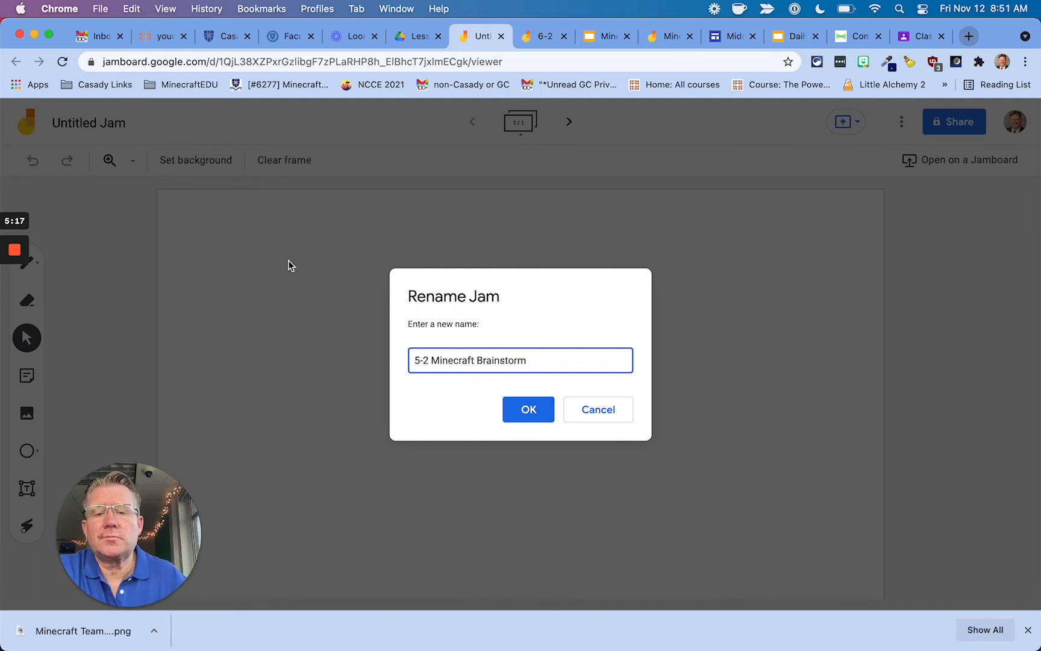
pyautogui.click(535, 415)
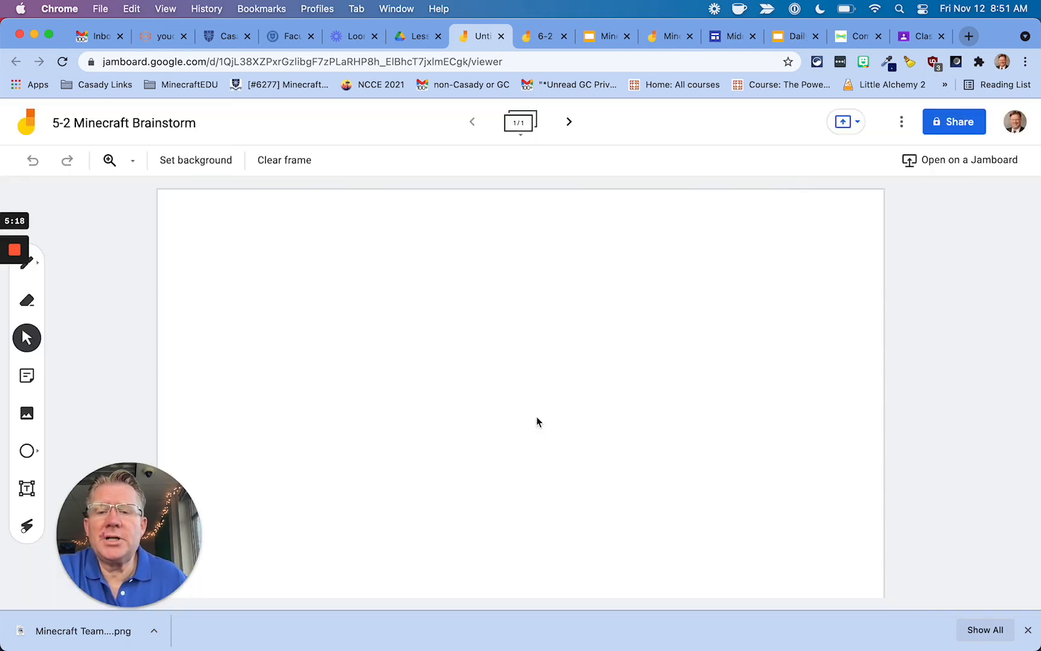
# Set the first frame's background to the first brainstorm image.
pyautogui.click(174, 167)
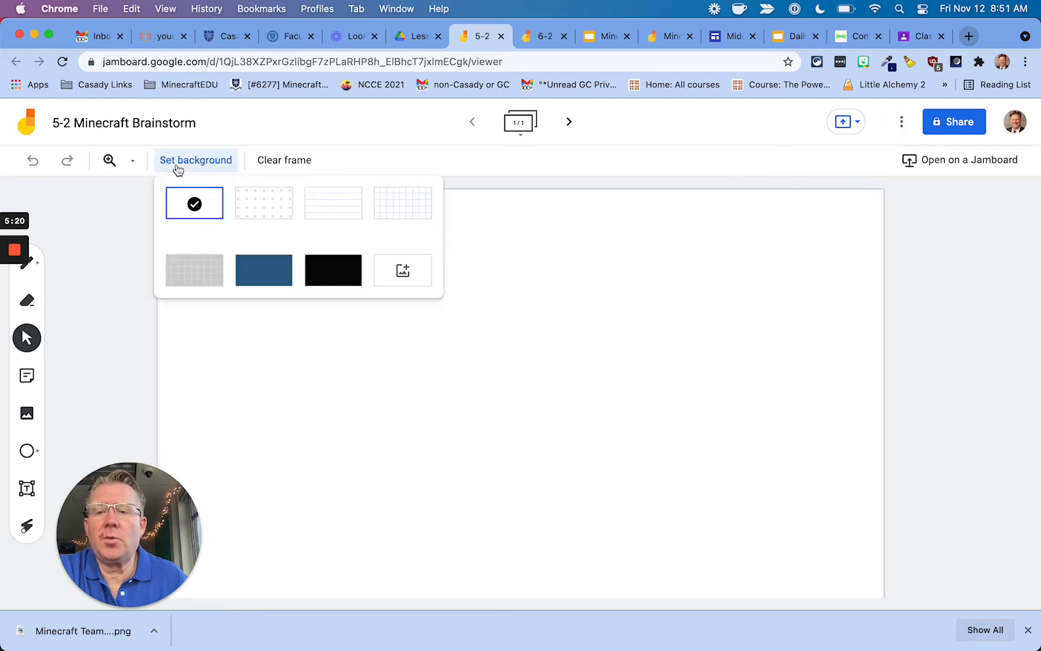
pyautogui.click(410, 277)
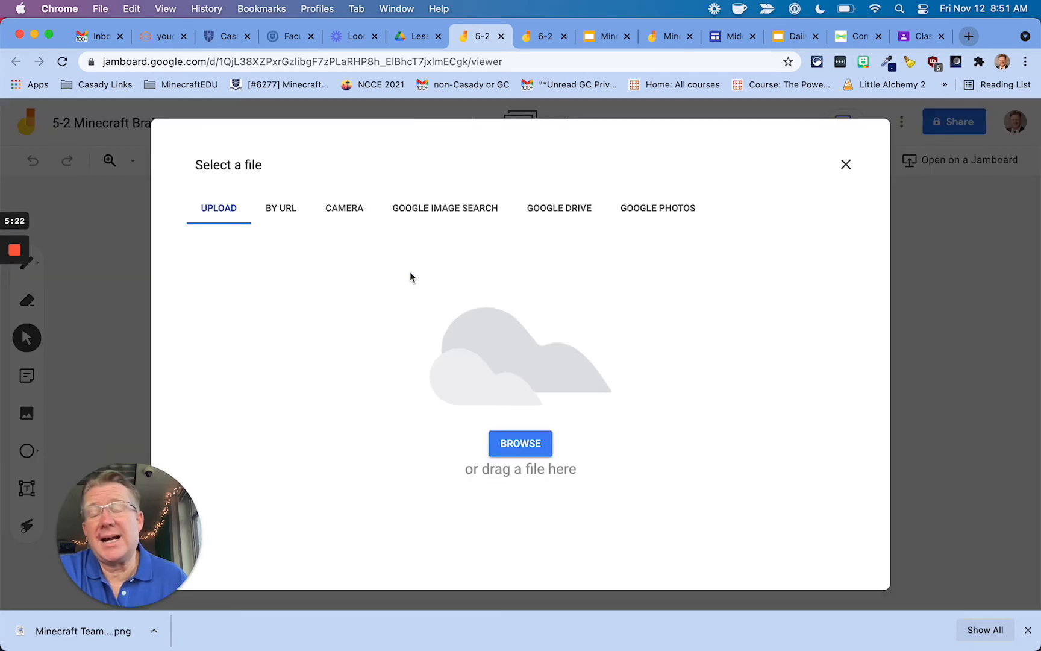
pyautogui.click(546, 438)
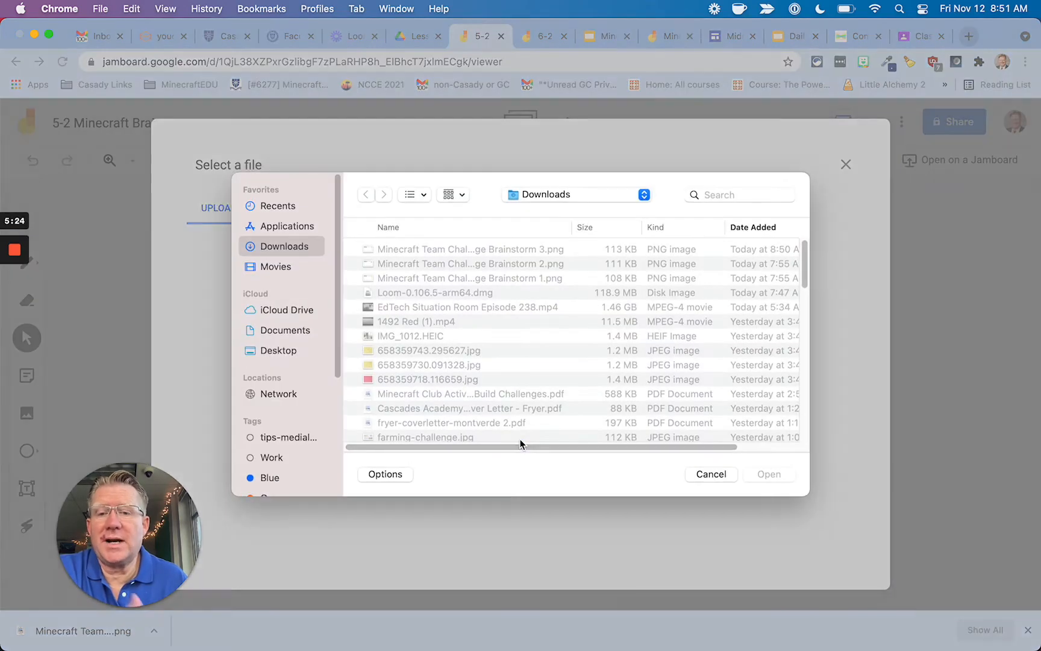
pyautogui.doubleClick(449, 278)
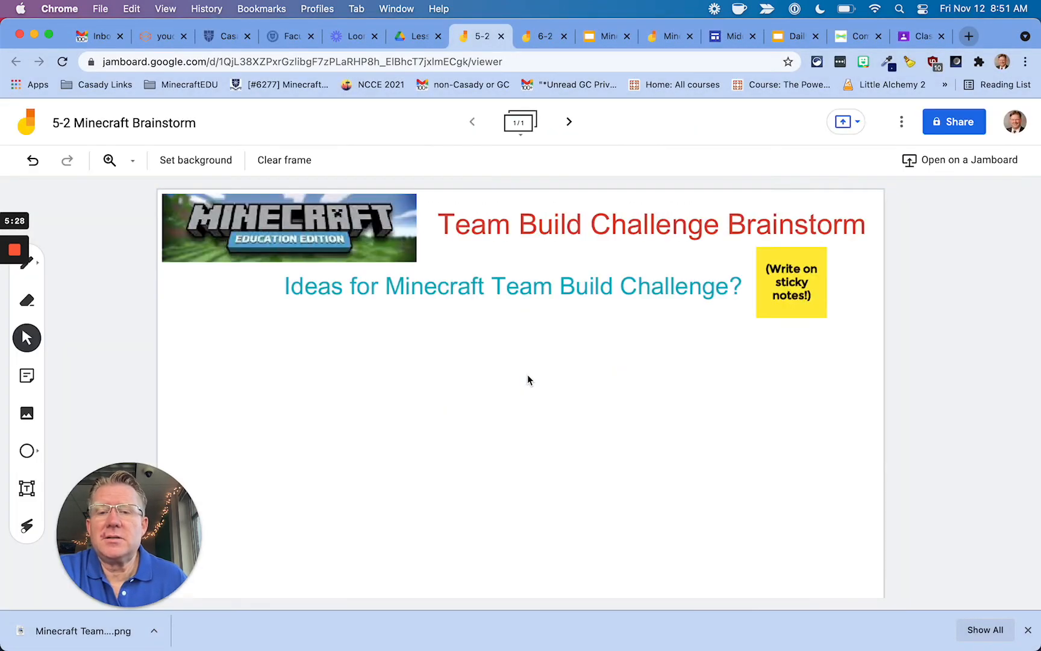
# Add a second frame with the second brainstorm image as its background.
pyautogui.click(569, 122)
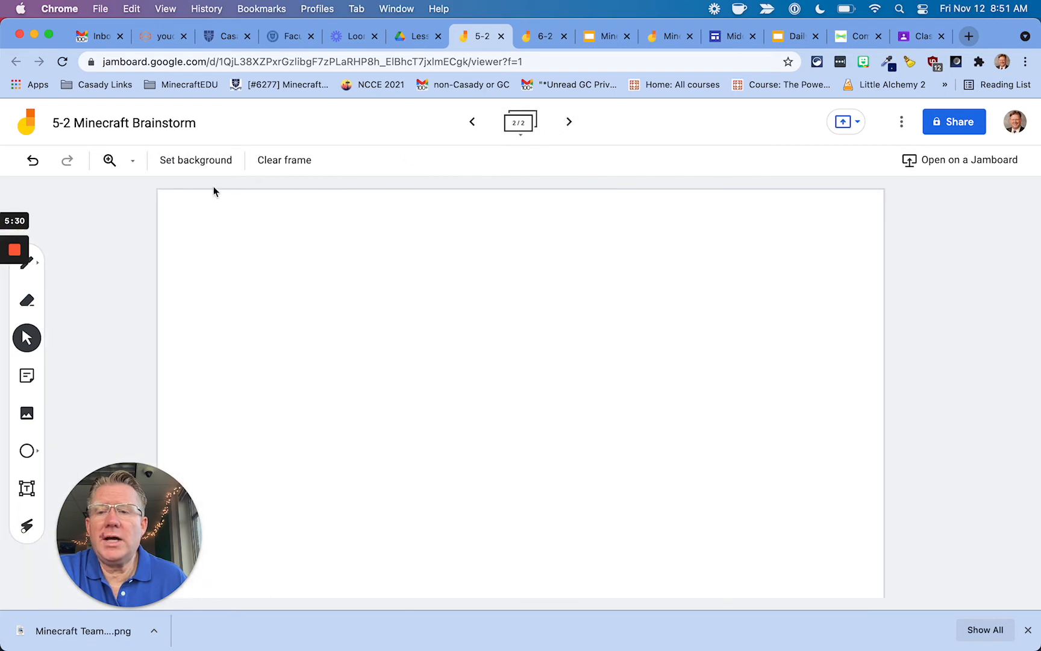
pyautogui.click(181, 163)
pyautogui.click(387, 267)
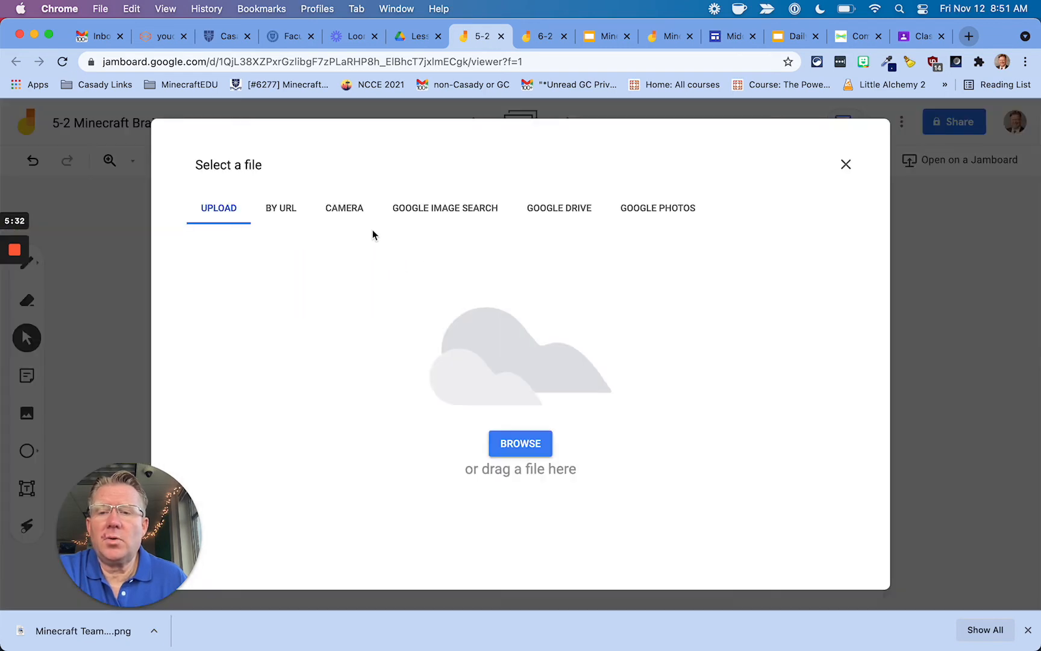
pyautogui.click(540, 451)
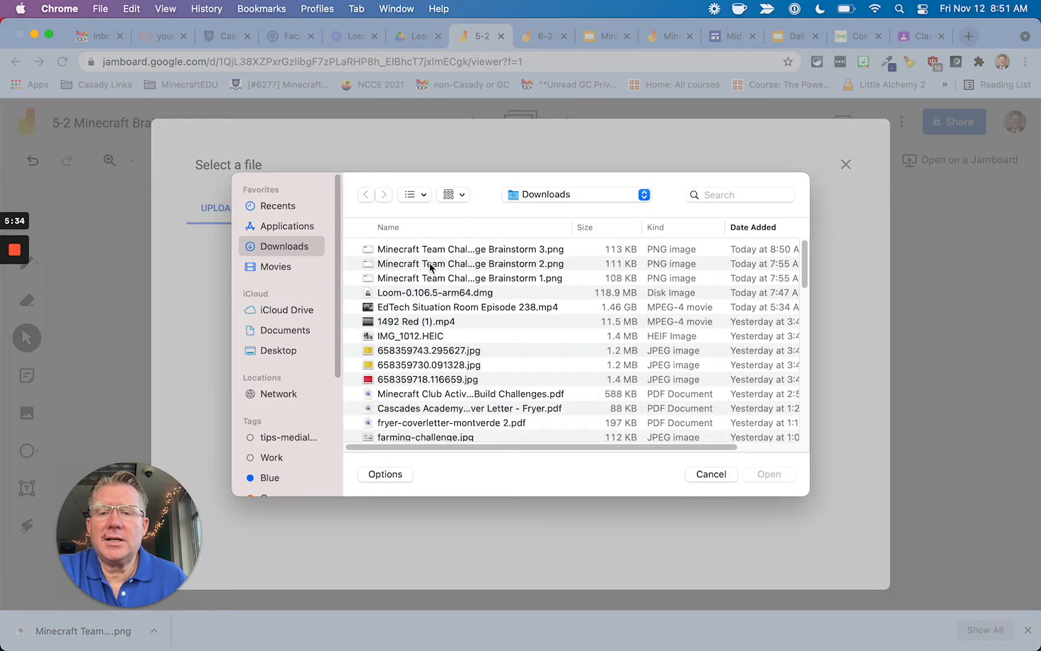
pyautogui.doubleClick(430, 266)
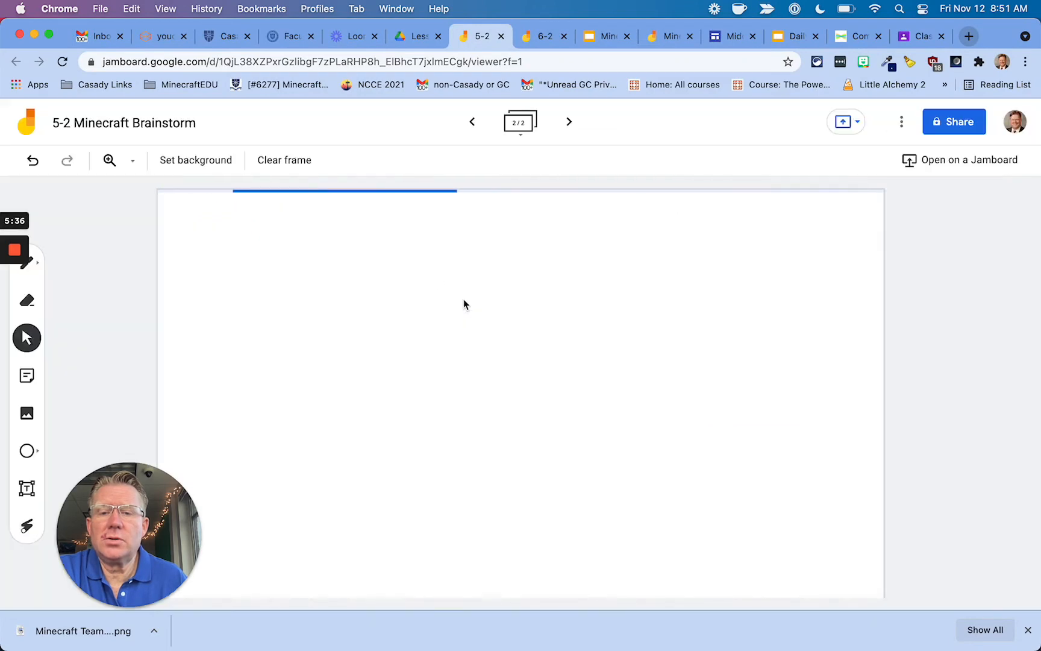
# Add a third frame with the Team Assignments image as its background.
pyautogui.click(569, 121)
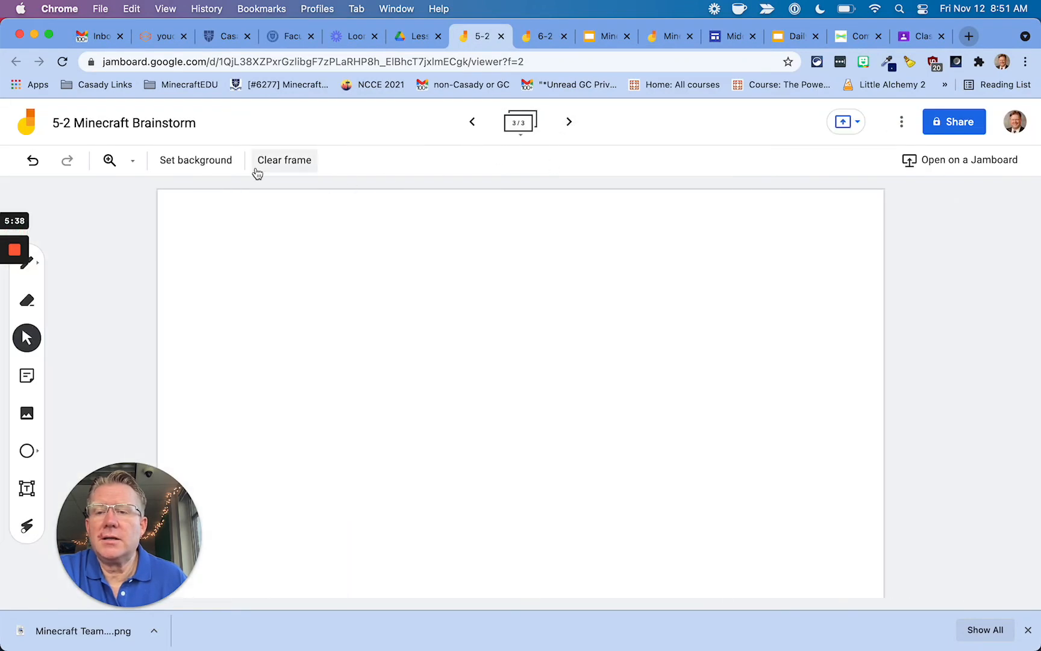
pyautogui.click(213, 161)
pyautogui.click(384, 272)
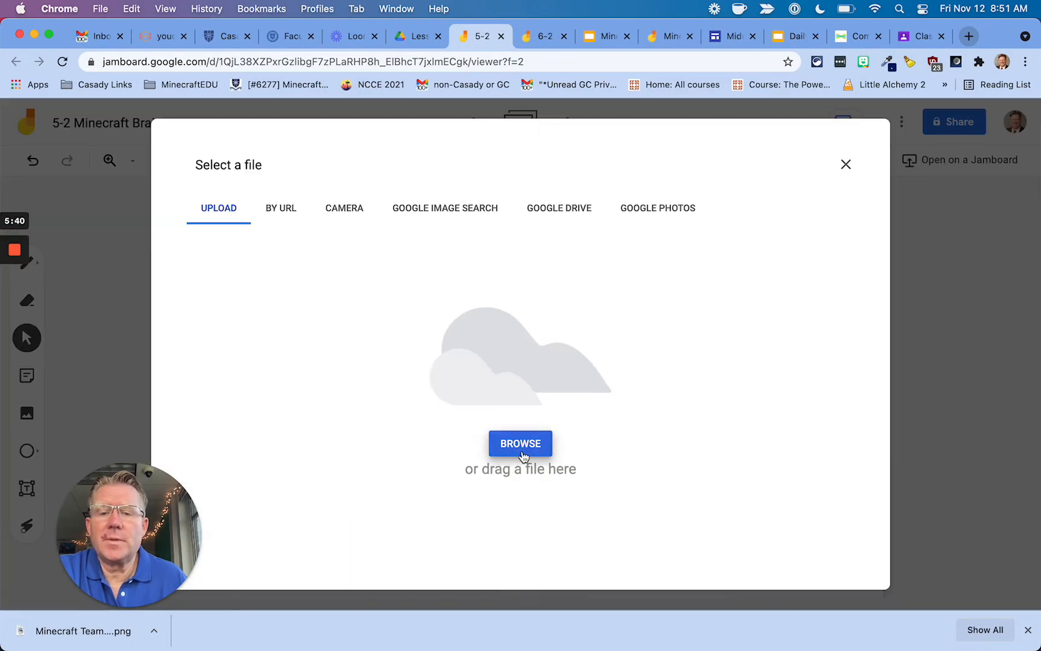
pyautogui.click(521, 446)
pyautogui.doubleClick(446, 249)
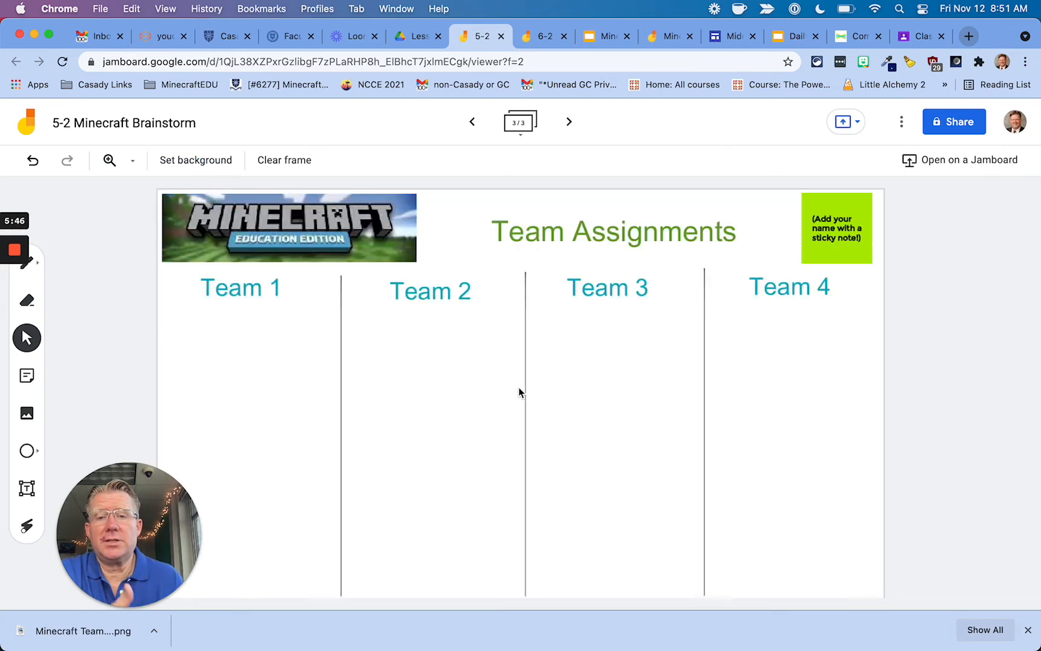
# Review the three frames, then make a copy of the jam named '6-1 Minecraft Brainstorm'.
pyautogui.click(472, 122)
pyautogui.click(472, 121)
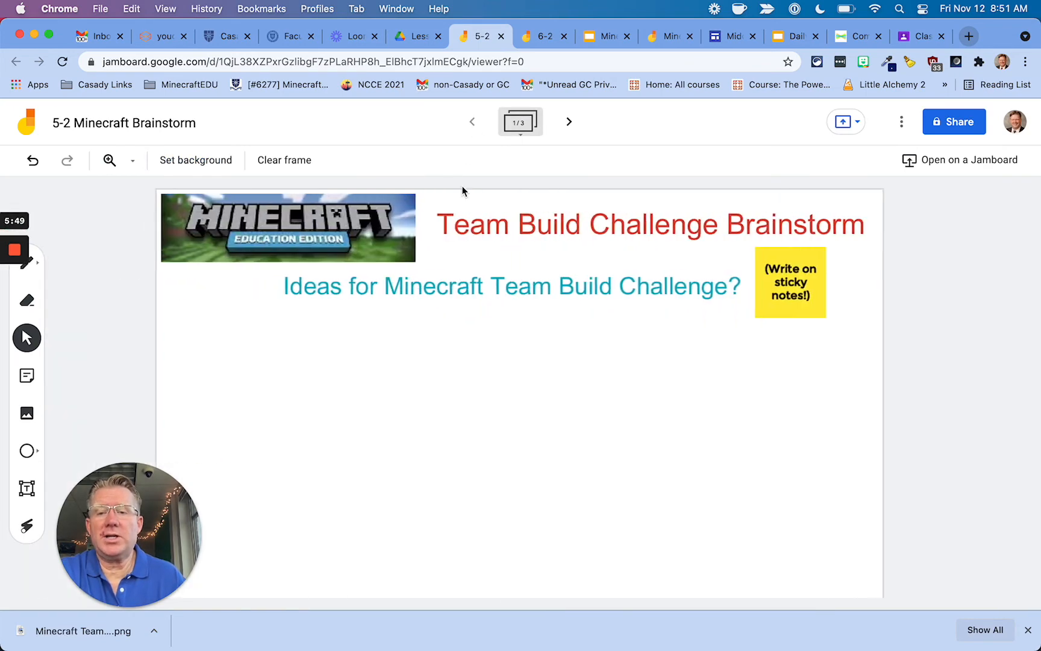
pyautogui.click(569, 122)
pyautogui.click(569, 122)
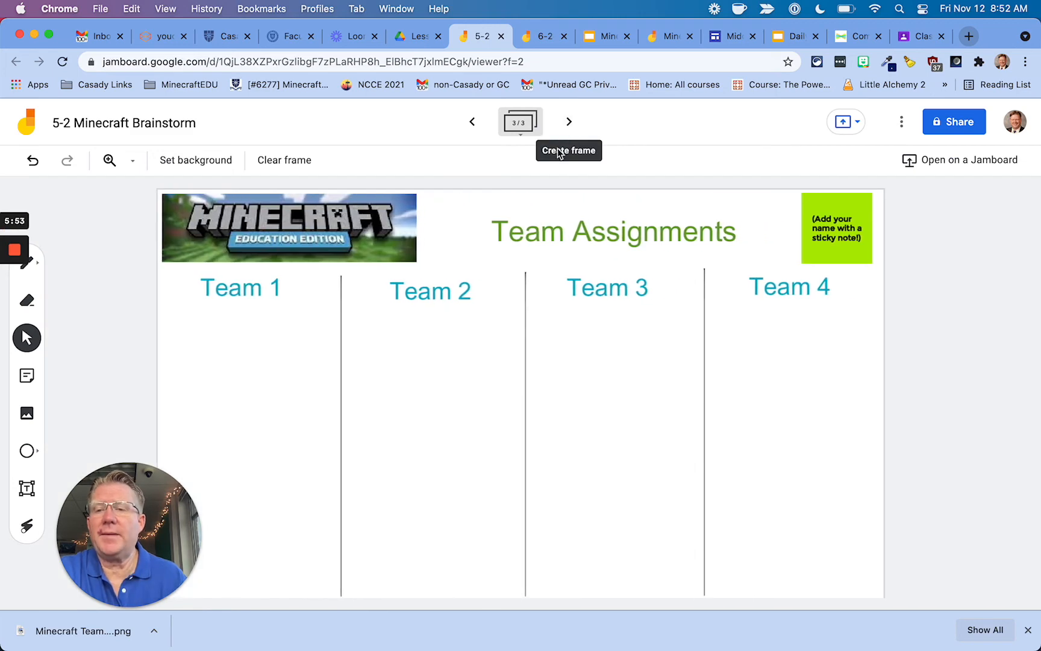
pyautogui.click(902, 127)
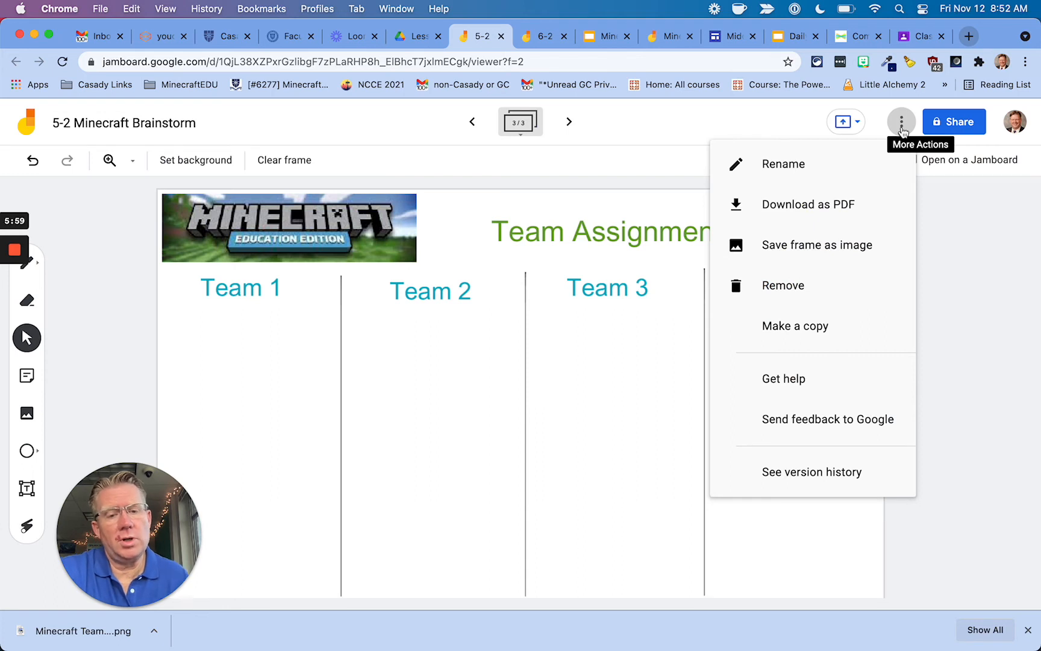
pyautogui.click(818, 327)
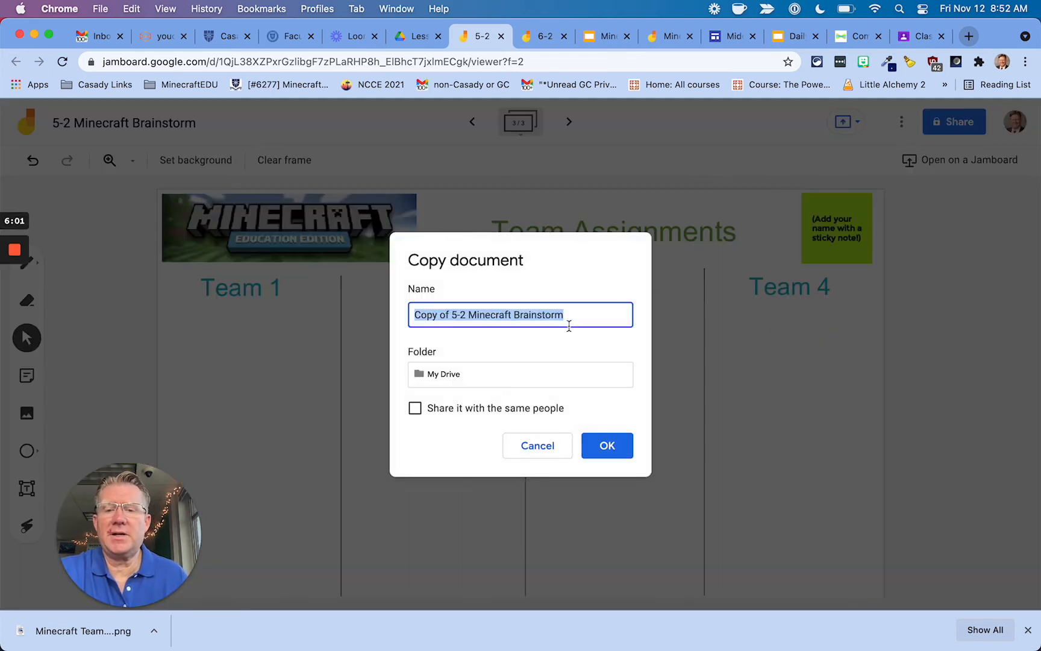
pyautogui.click(504, 315)
pyautogui.moveTo(467, 315); pyautogui.dragTo(383, 317)
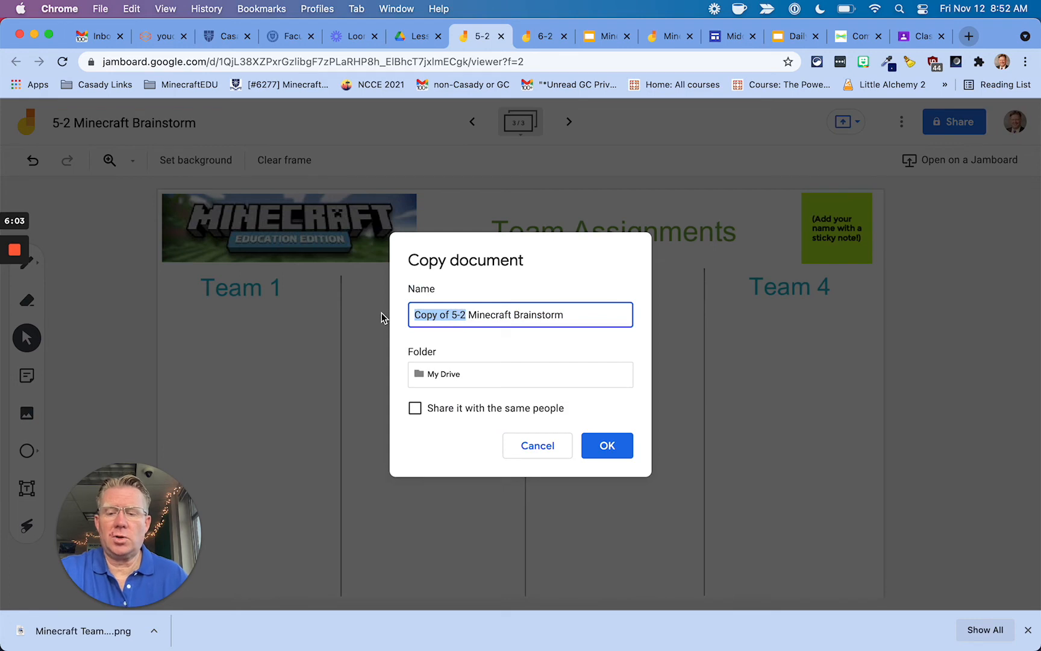
pyautogui.write('6-1')
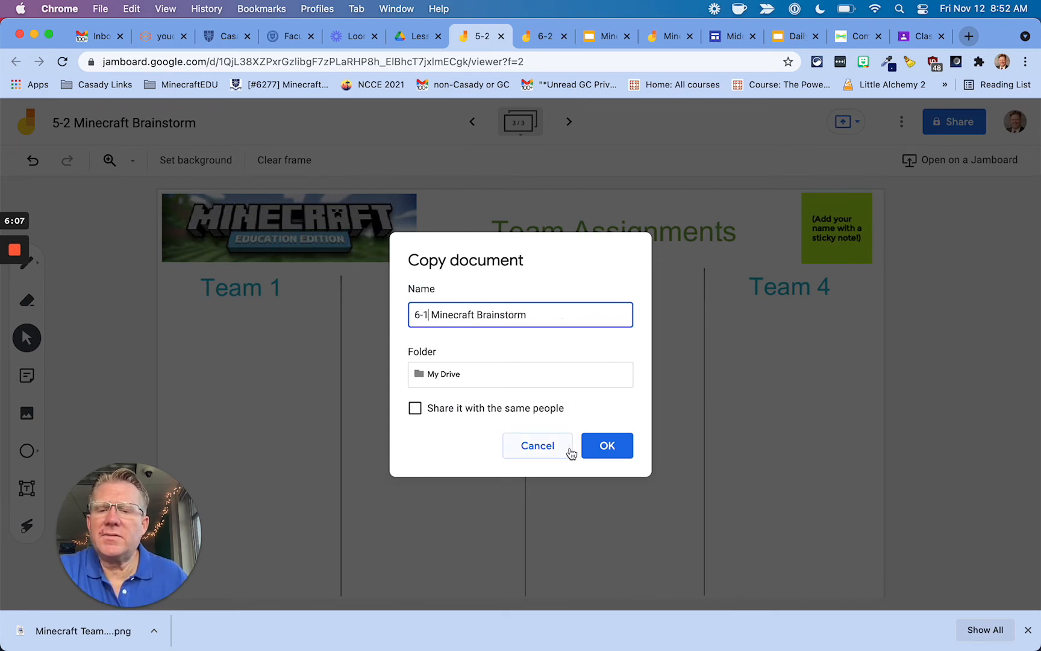
# Save the copy into My Drive > 2021-22 Academics > Lesson Resources.
pyautogui.click(464, 378)
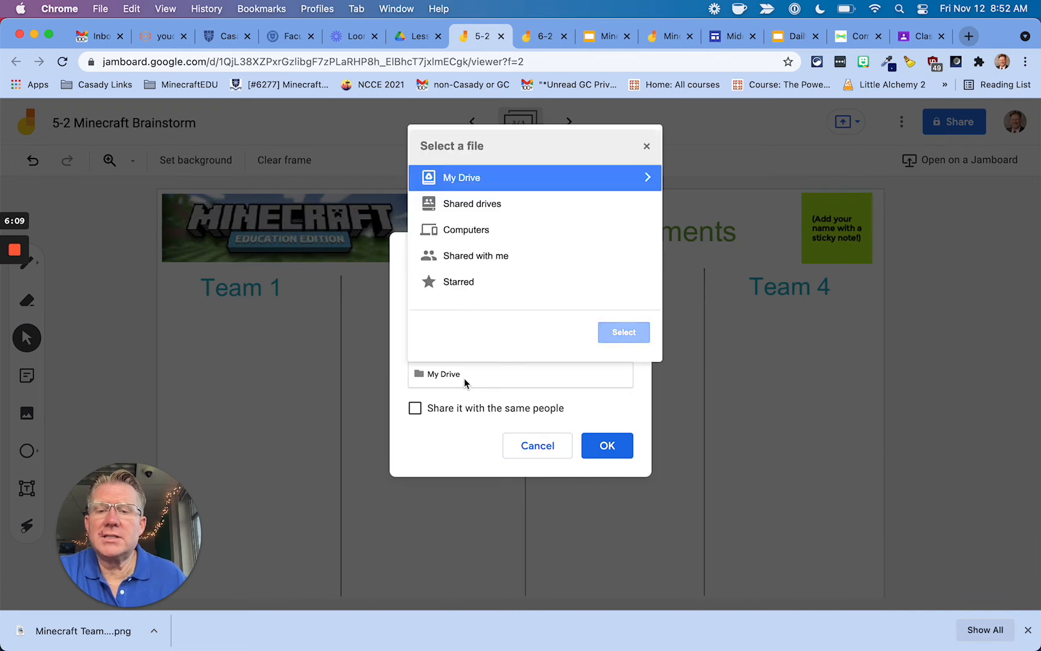
pyautogui.click(644, 178)
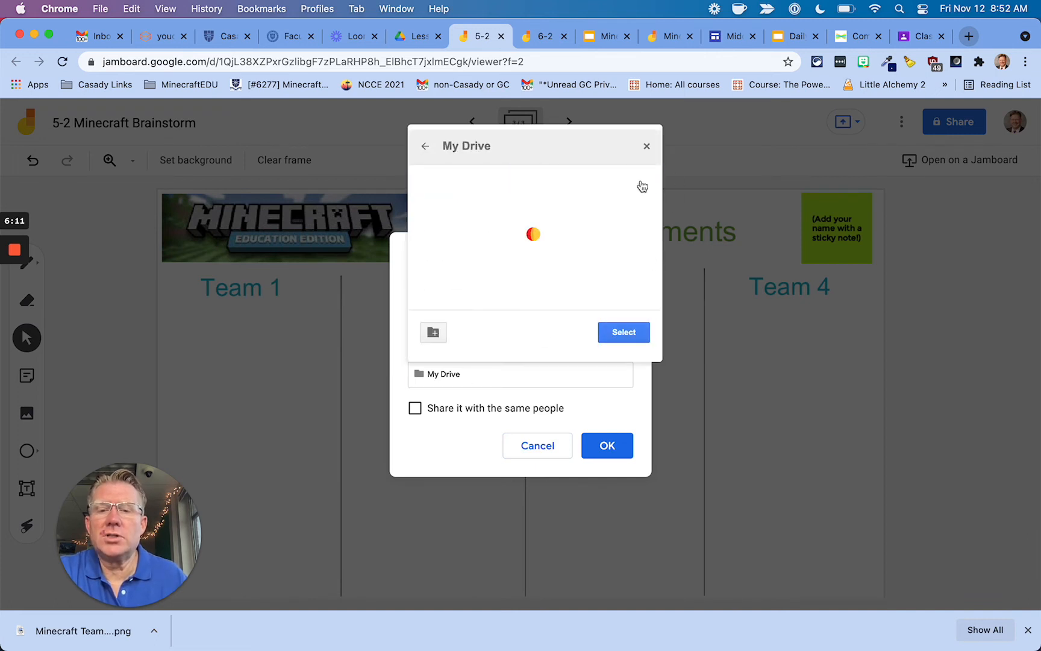
pyautogui.click(637, 178)
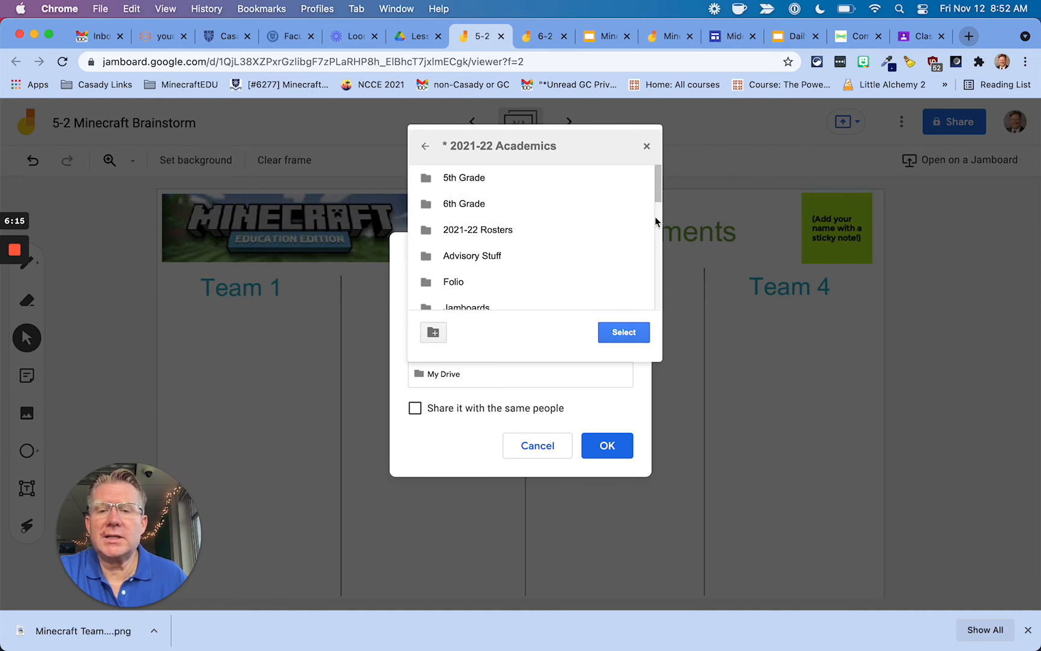
pyautogui.scroll(-2, 658, 211)
pyautogui.scroll(-3, 658, 211)
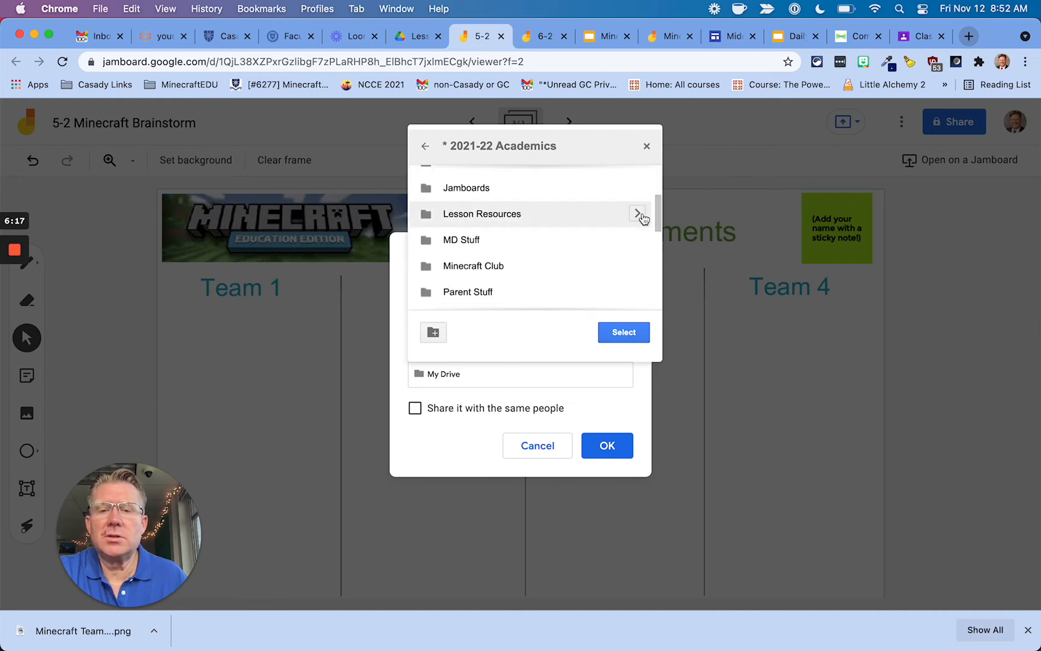
pyautogui.click(641, 215)
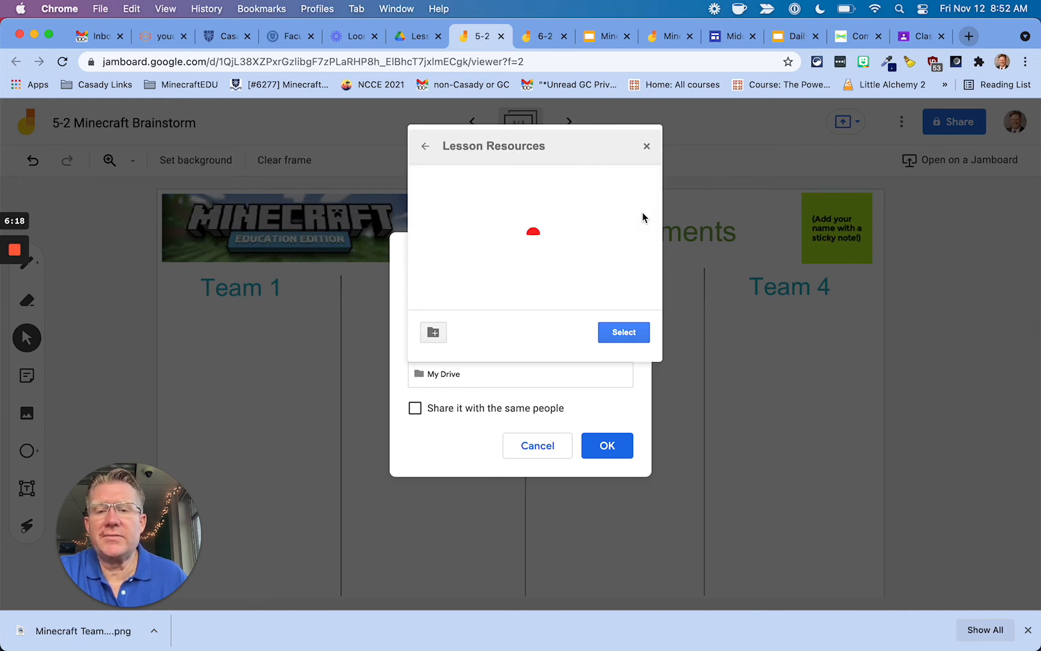
pyautogui.click(631, 332)
pyautogui.click(619, 451)
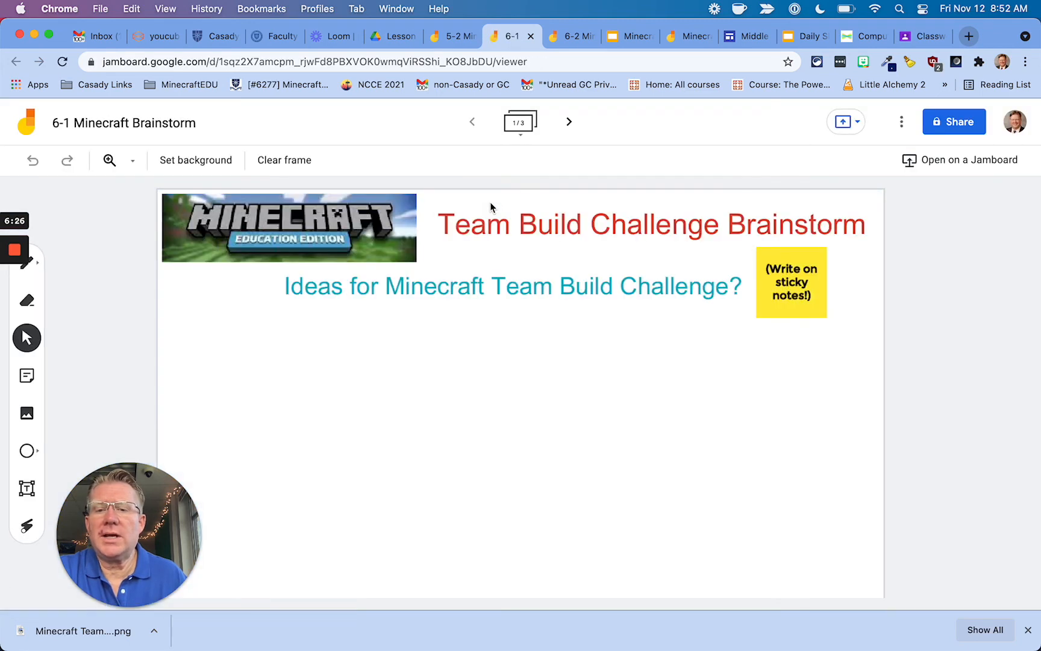
# Make a copy of the 6-1 jam named '5-1 Minecraft Brainstorm'.
pyautogui.click(901, 122)
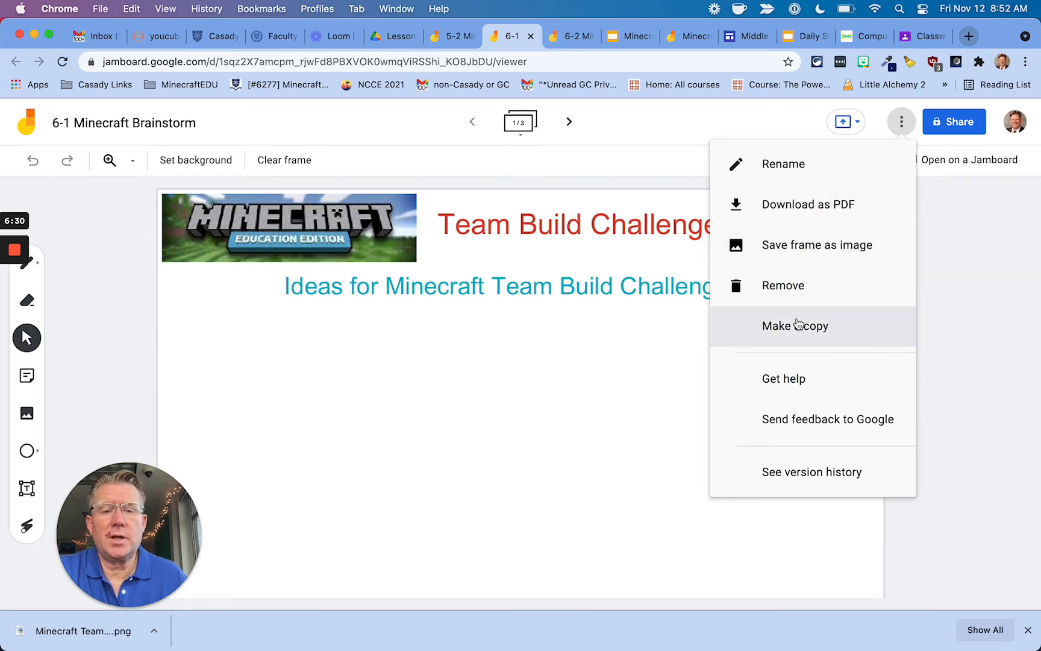
pyautogui.click(810, 325)
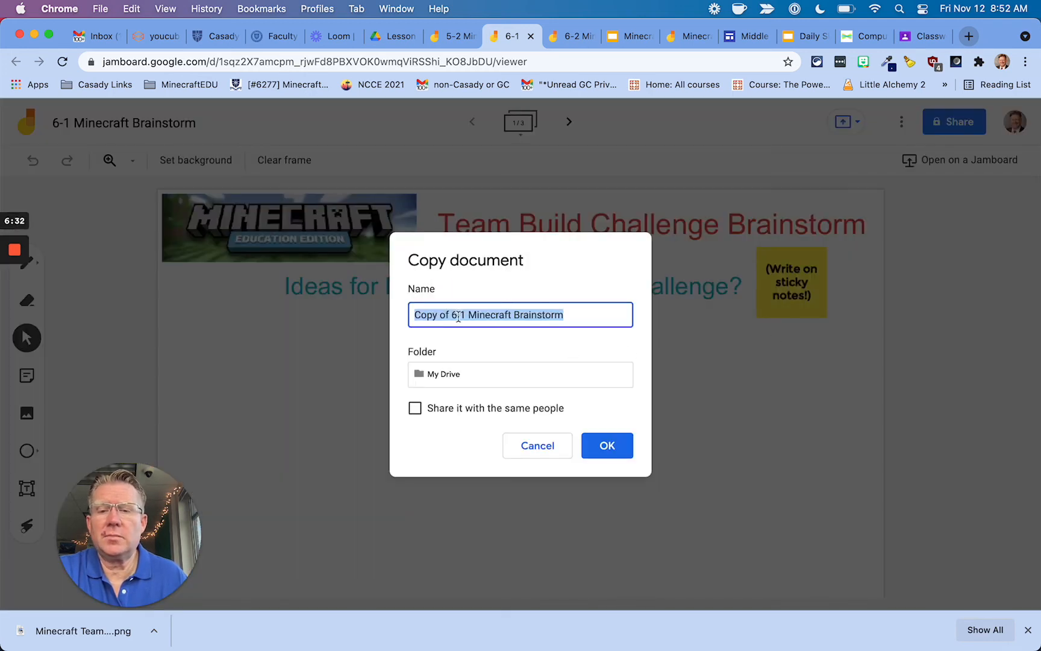
pyautogui.moveTo(466, 315); pyautogui.dragTo(400, 319)
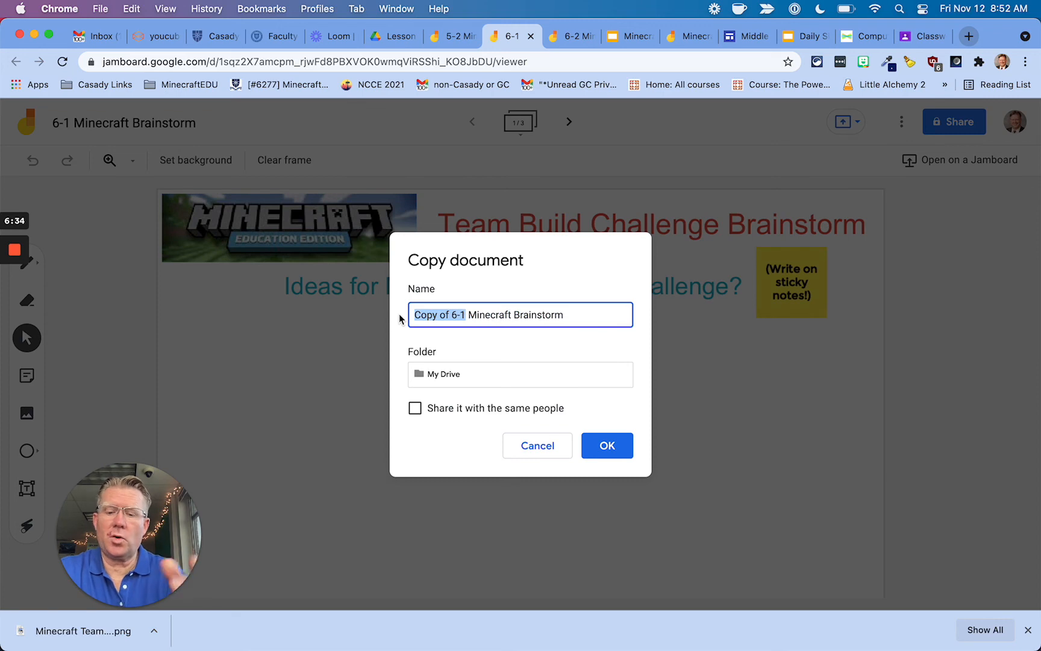
pyautogui.write('5-1')
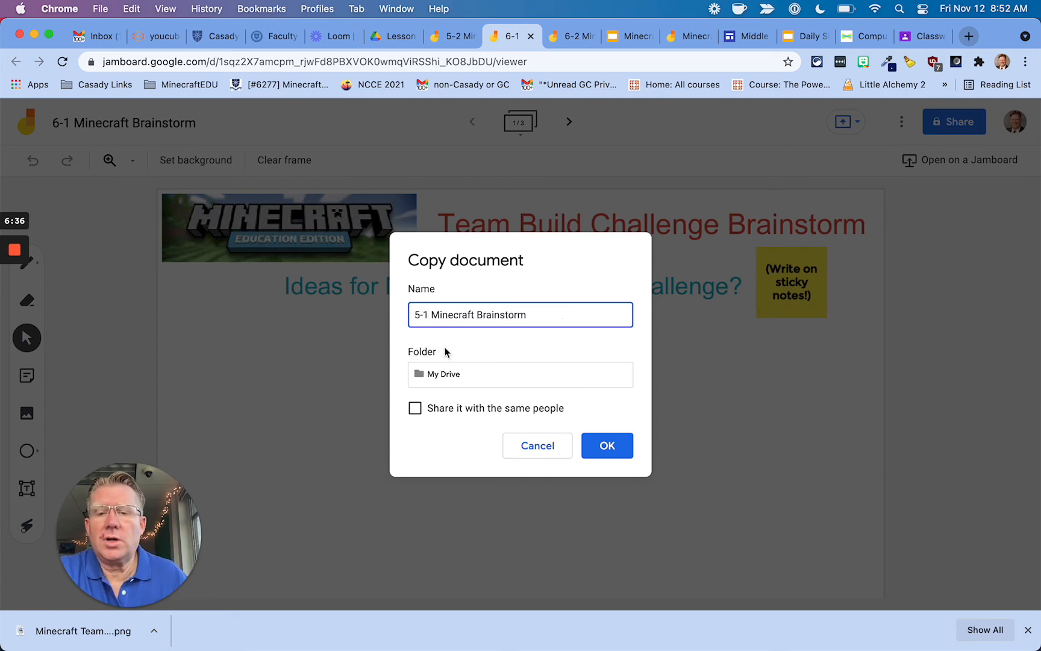
# Save the 5-1 copy into the 2021-22 Academics > Lesson Resources folder.
pyautogui.click(474, 375)
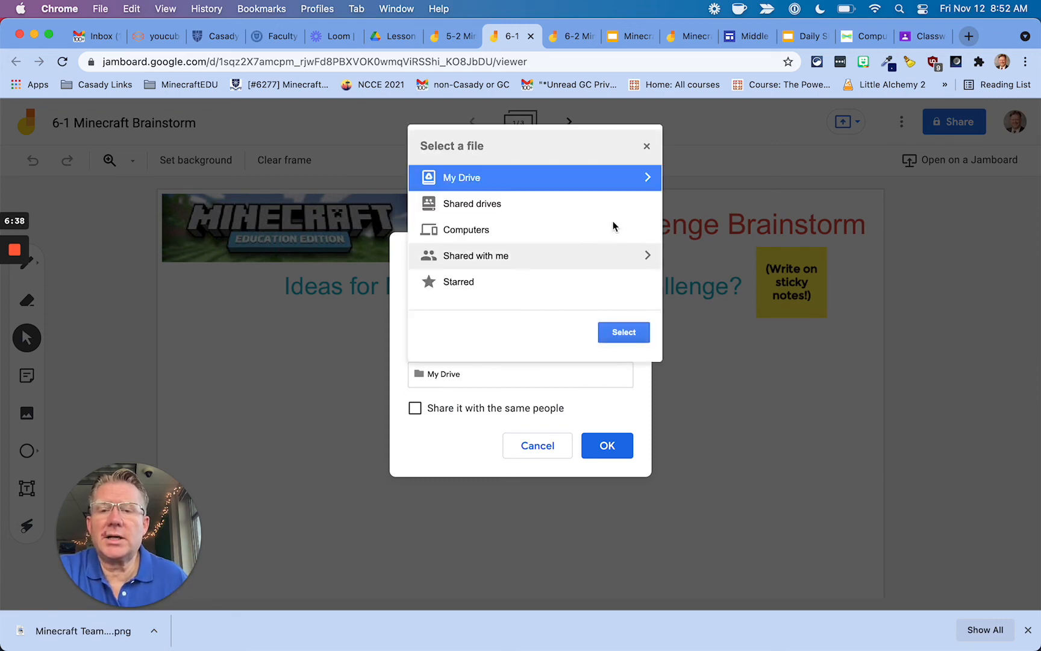
pyautogui.click(644, 178)
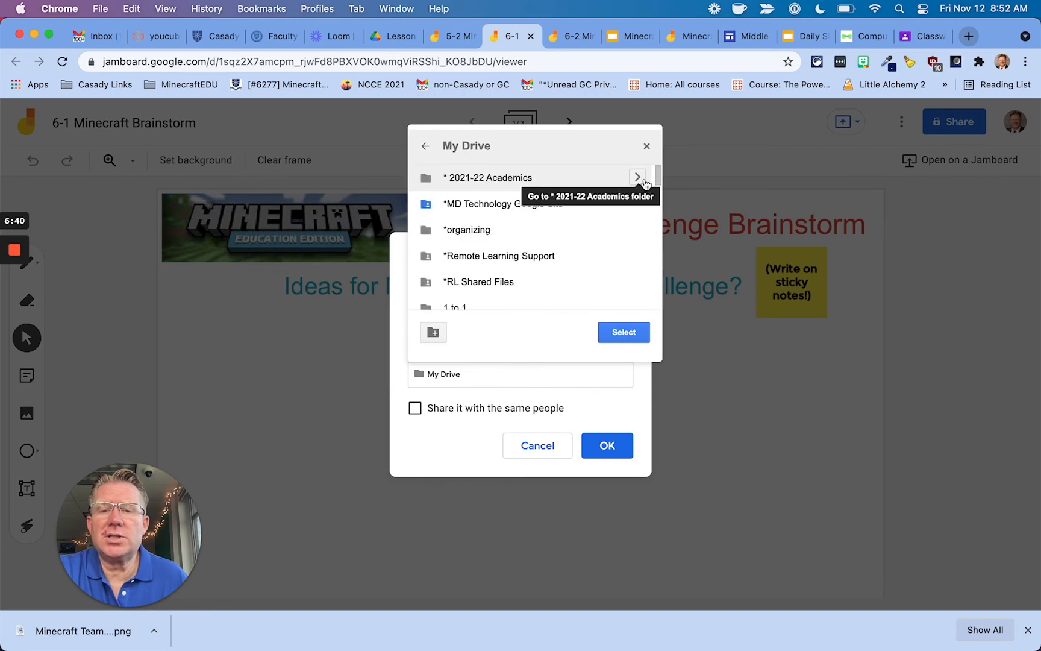
pyautogui.click(639, 178)
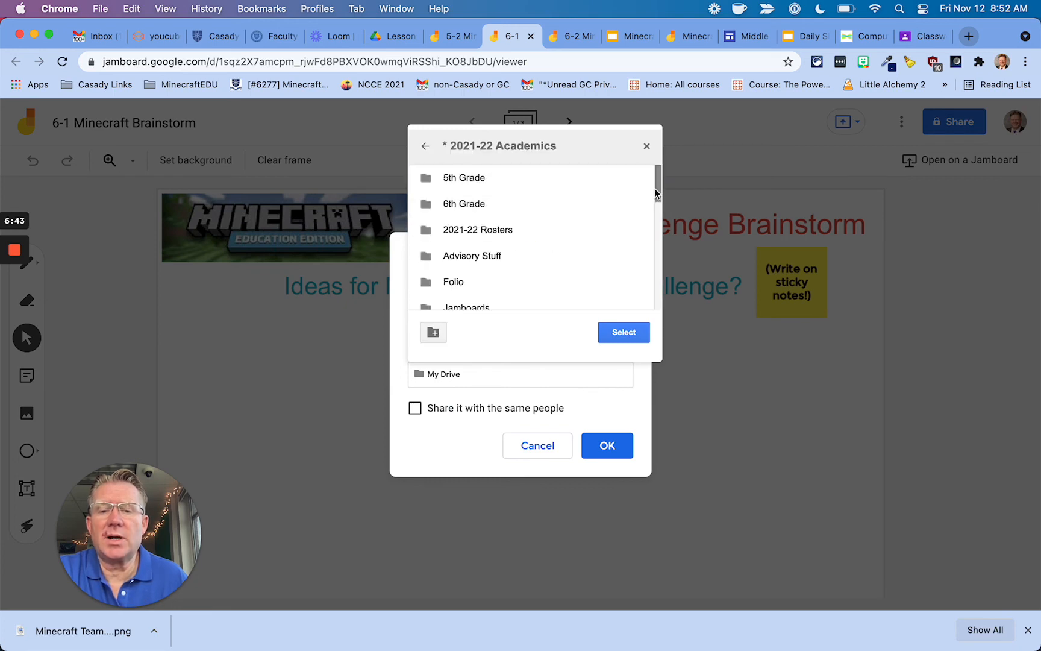
pyautogui.scroll(-2, 655, 204)
pyautogui.scroll(-2, 653, 211)
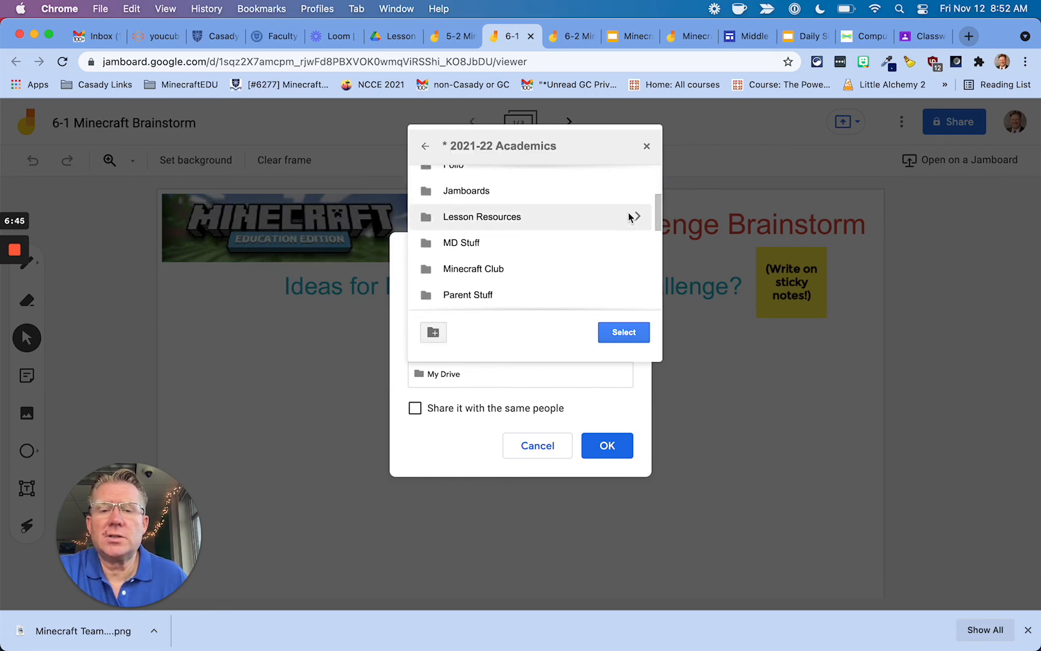
pyautogui.click(636, 217)
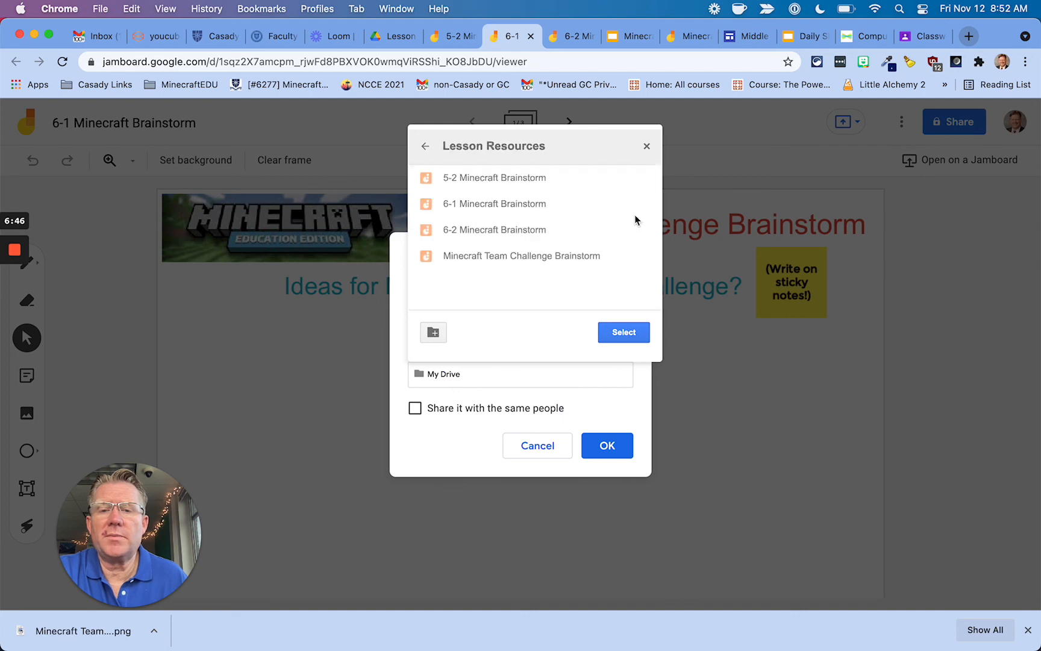
pyautogui.click(629, 331)
pyautogui.click(608, 444)
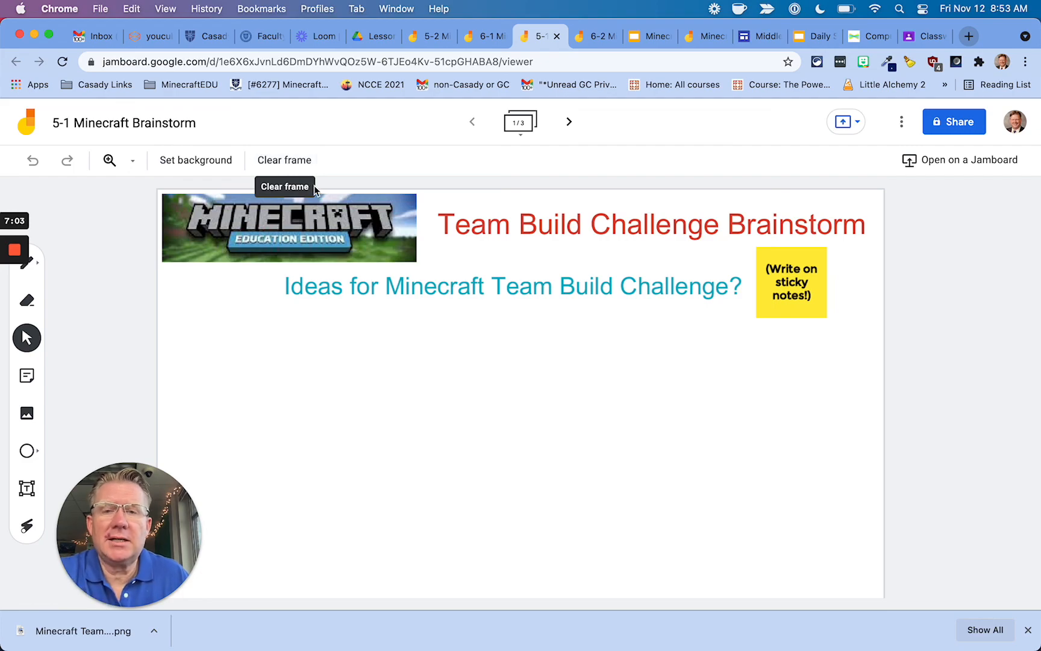
# Load mdtech.casady.org in a new browser window.
pyautogui.press('super+n')
pyautogui.write('md')
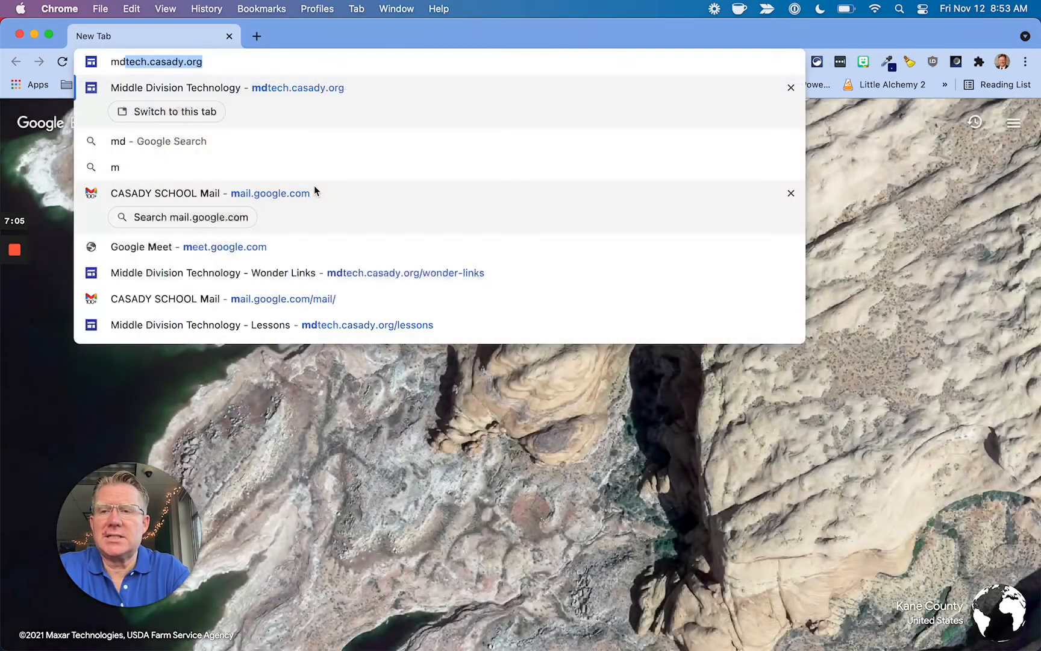
pyautogui.press('Return')
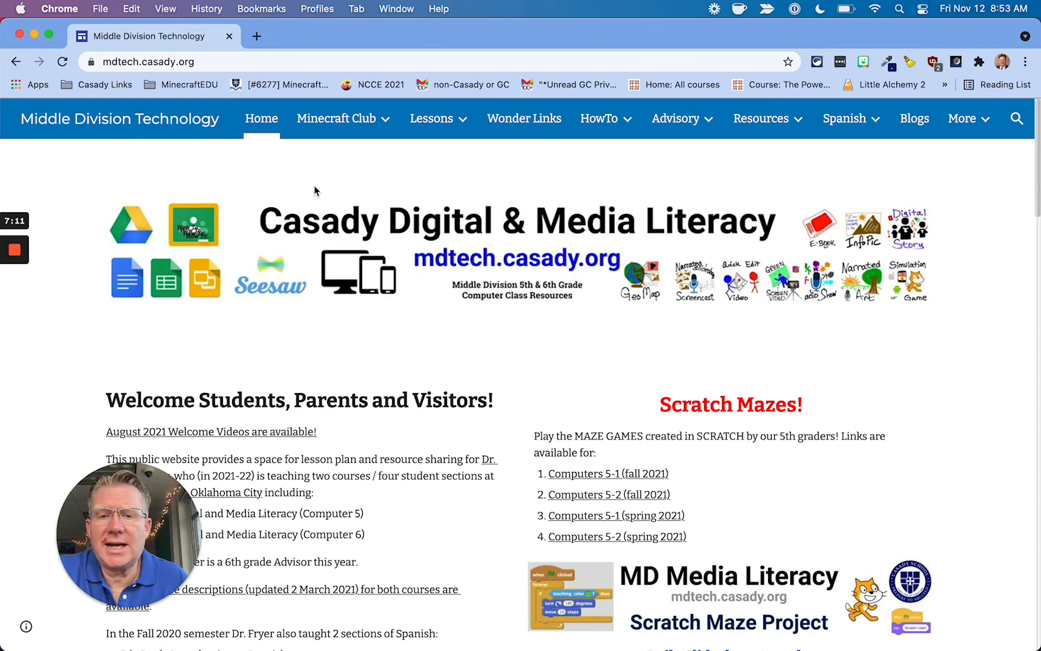
# Open the Minecraft Screencast lesson from the Lessons menu.
pyautogui.moveTo(437, 119)
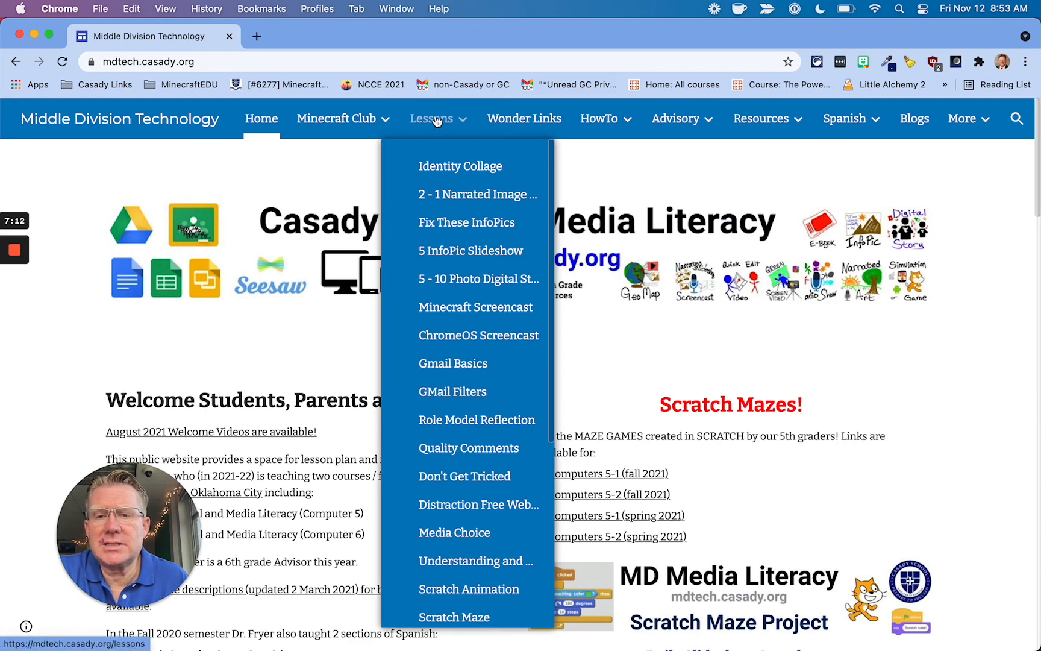
pyautogui.click(443, 315)
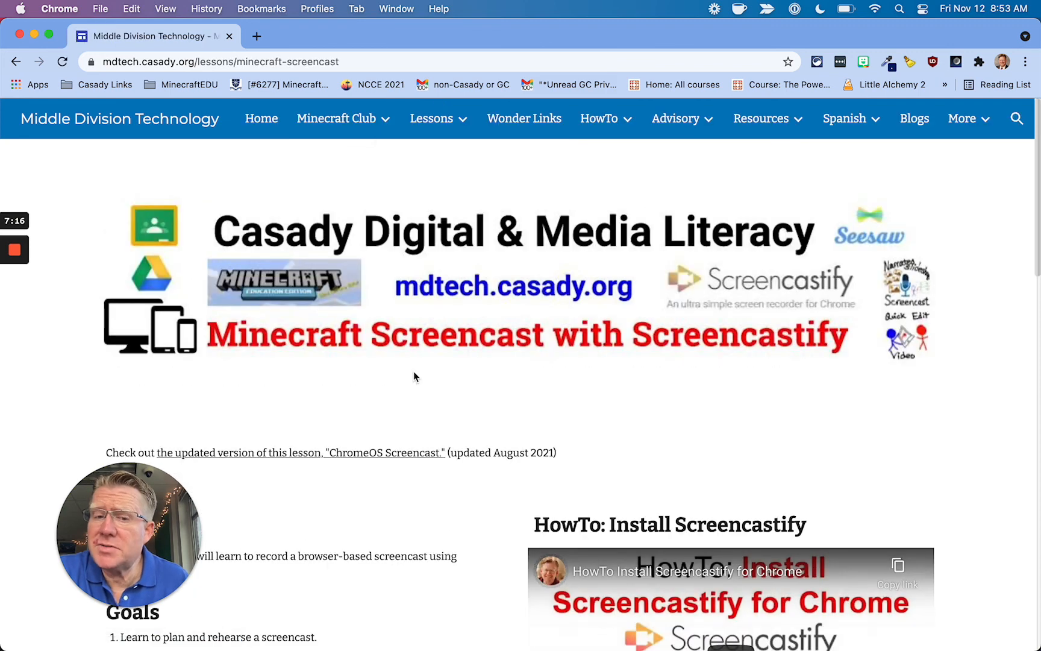
pyautogui.scroll(-5, 632, 369)
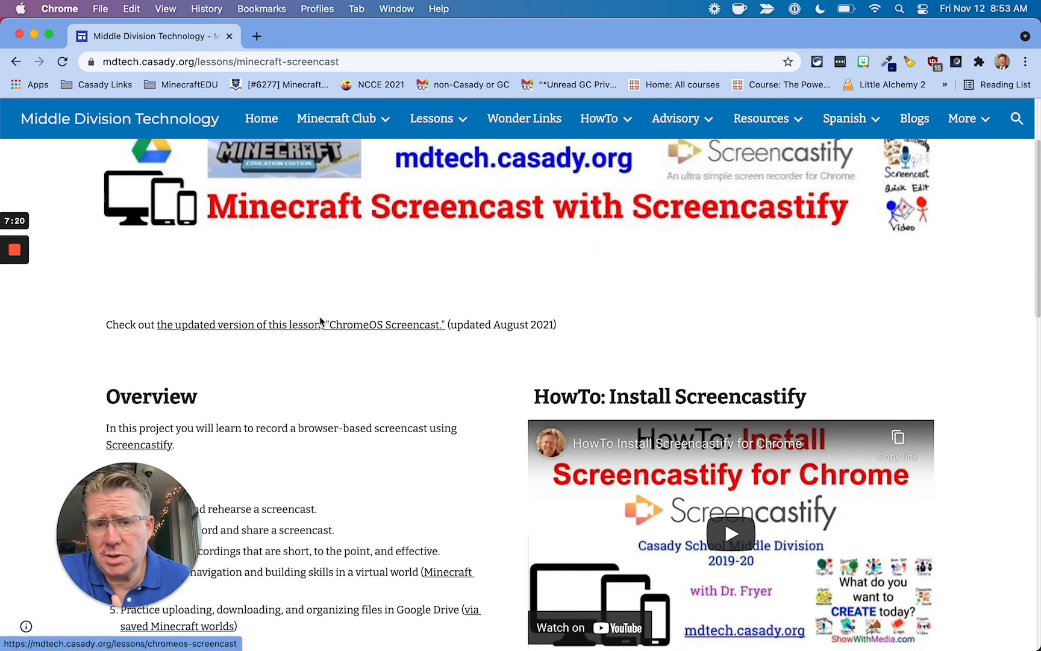
pyautogui.scroll(5, 320, 316)
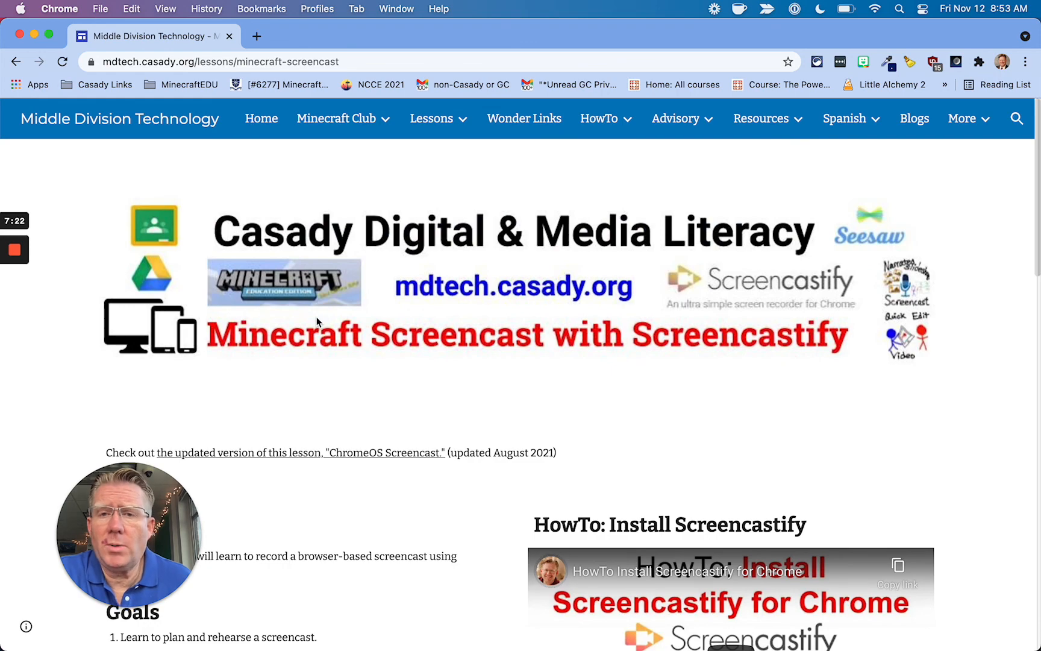